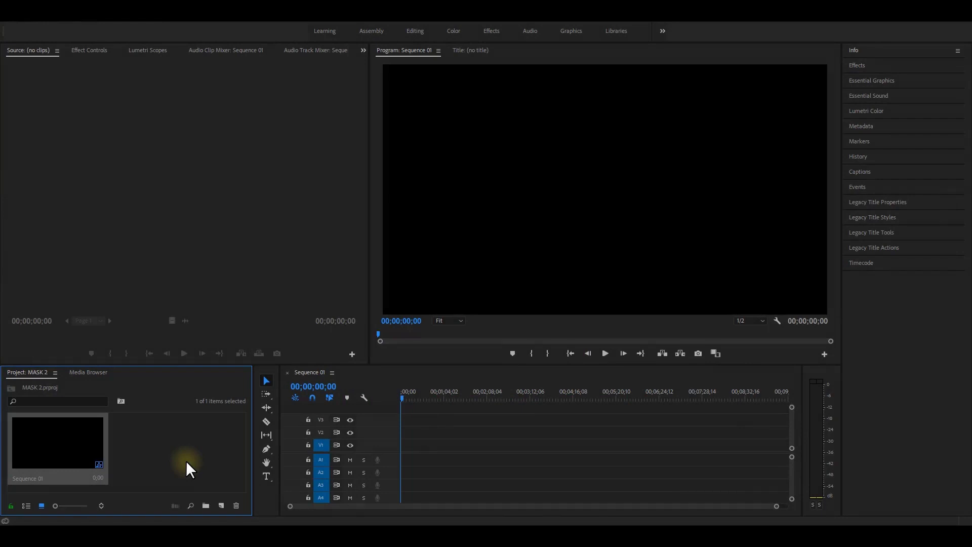
Add a rectangle shape layer to the sequence as a new Essential Graphics element.
left_click(890, 81)
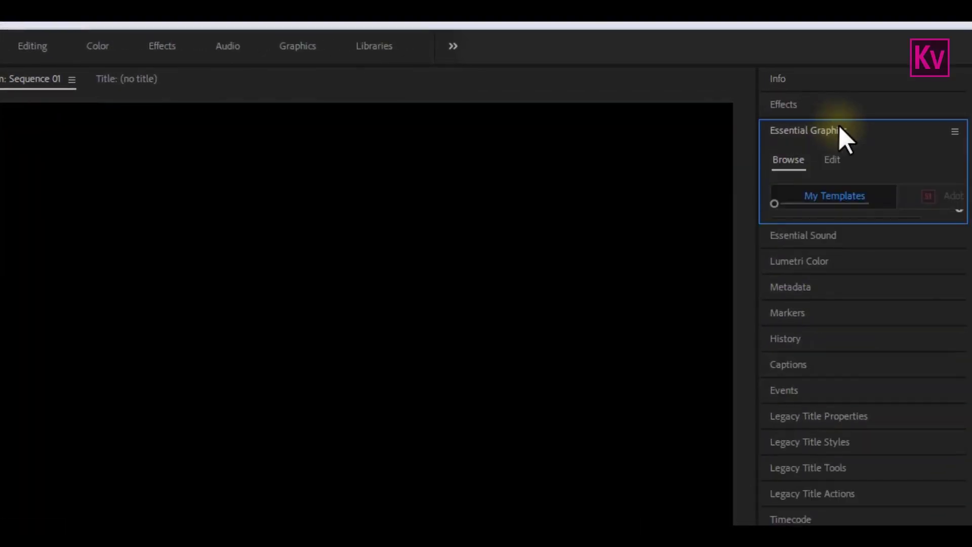
left_click(832, 160)
left_click(947, 205)
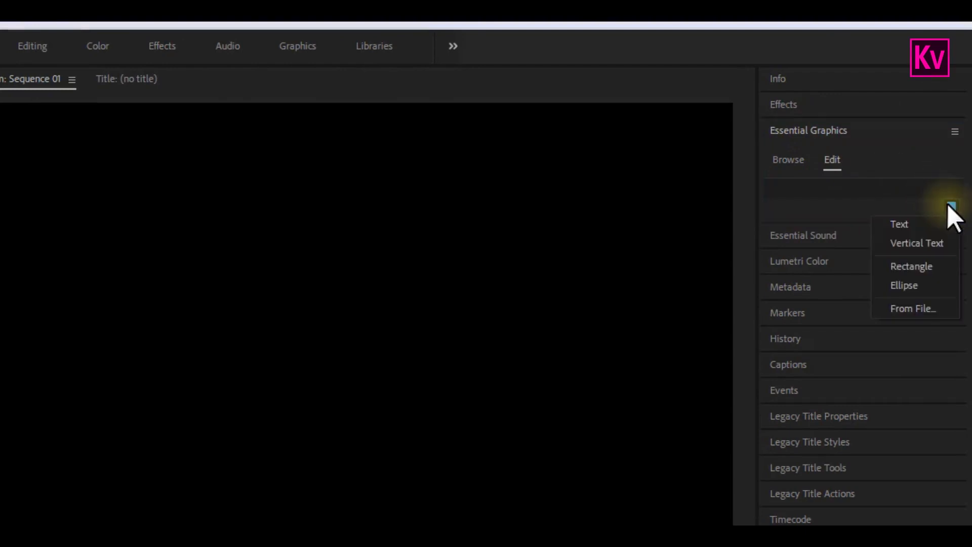
left_click(901, 271)
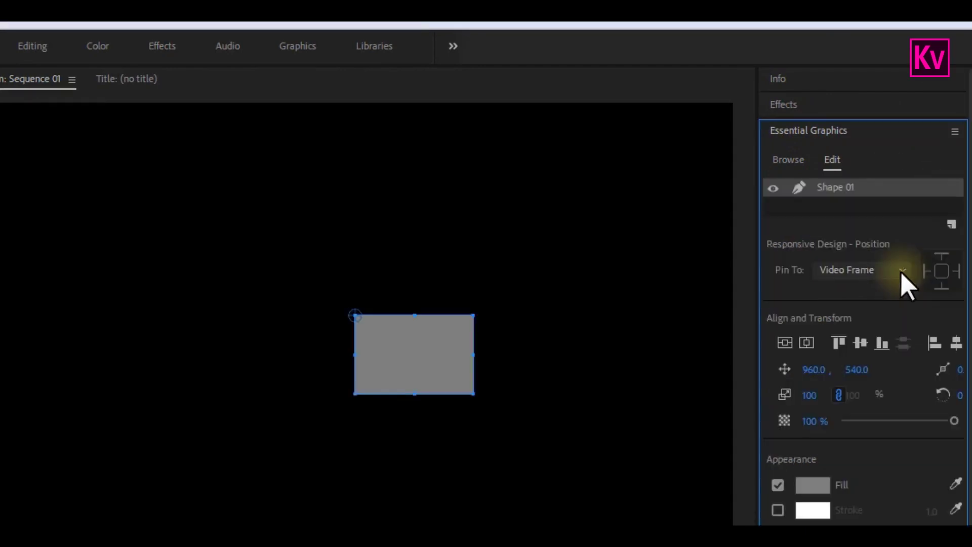
Center the rectangle horizontally and vertically in the frame and move its anchor point to the rectangle's center.
left_click(800, 343)
left_click(807, 343)
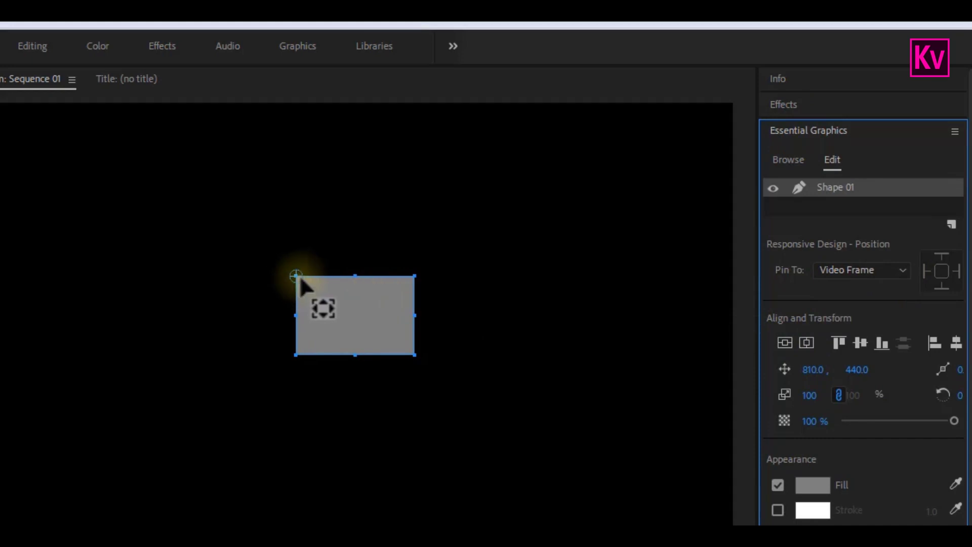
left_click_drag(299, 277, 354, 315)
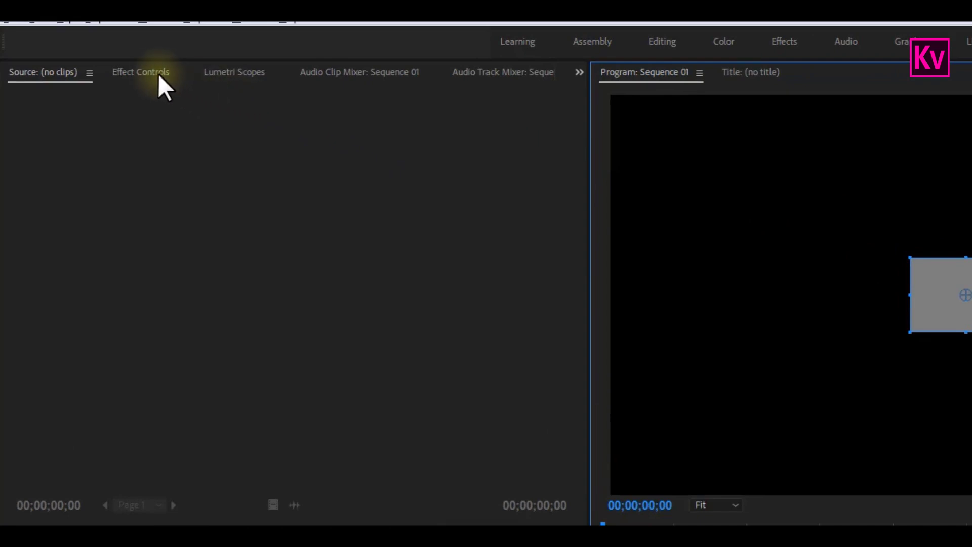
Turn off Uniform Scale for Shape 01 and set its horizontal scale to 4 and vertical scale to 180.
left_click(154, 72)
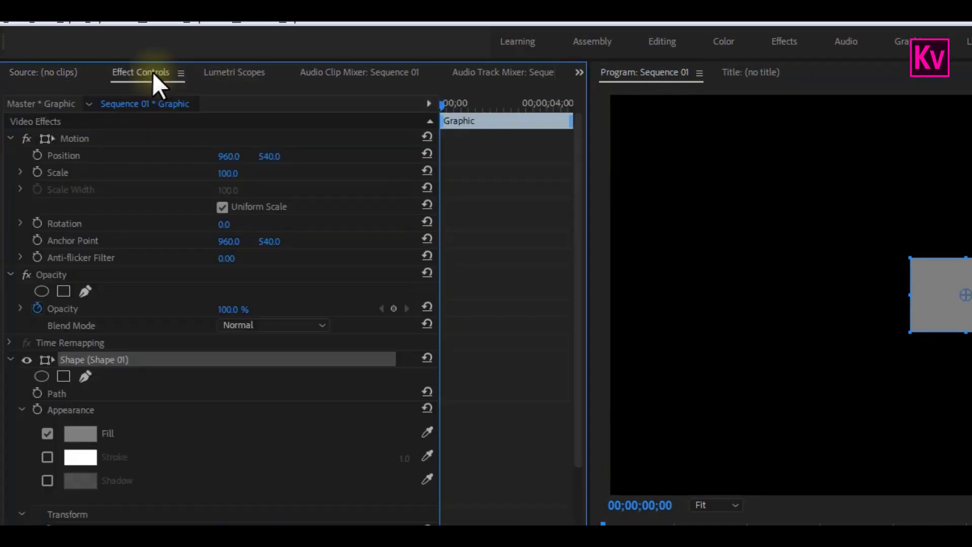
left_click_drag(577, 425, 574, 520)
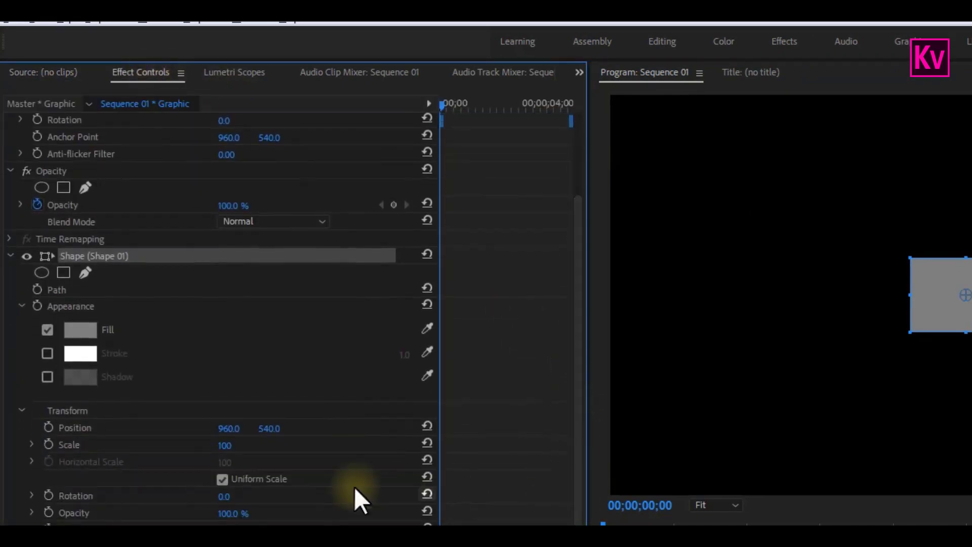
left_click(221, 480)
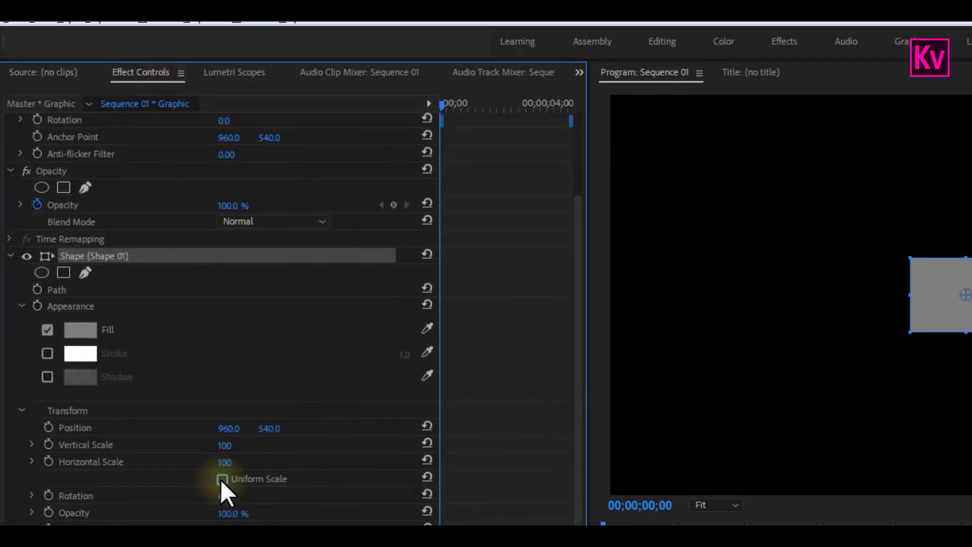
left_click(223, 464)
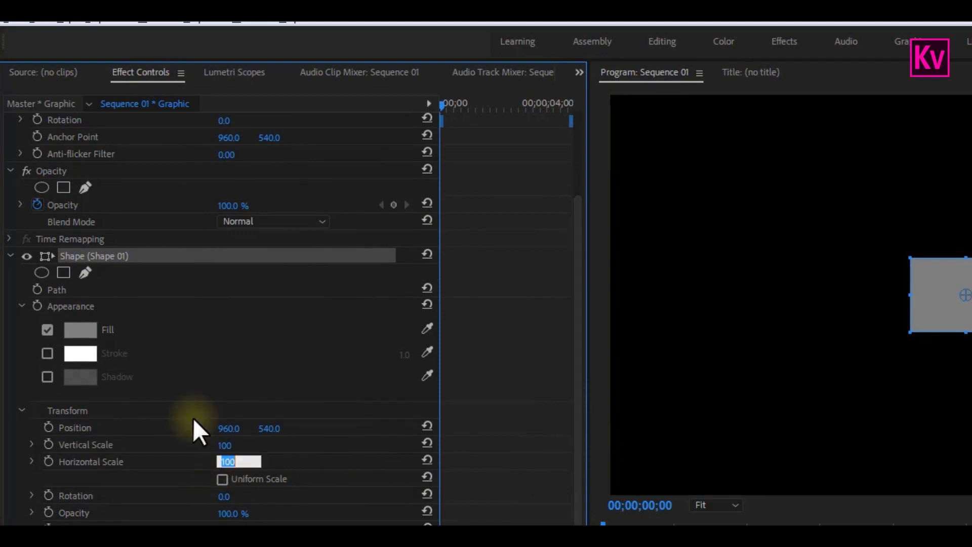
type("4")
key("Return")
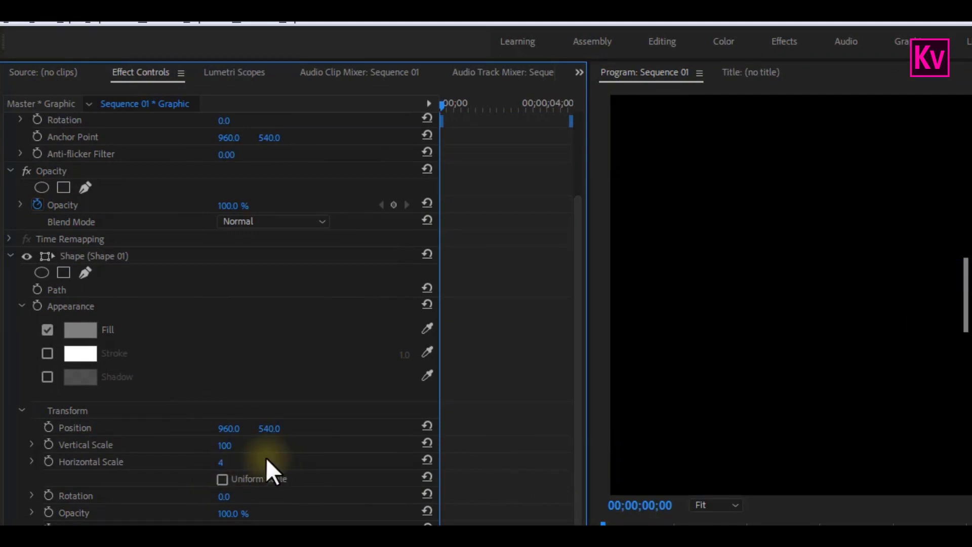
left_click(236, 443)
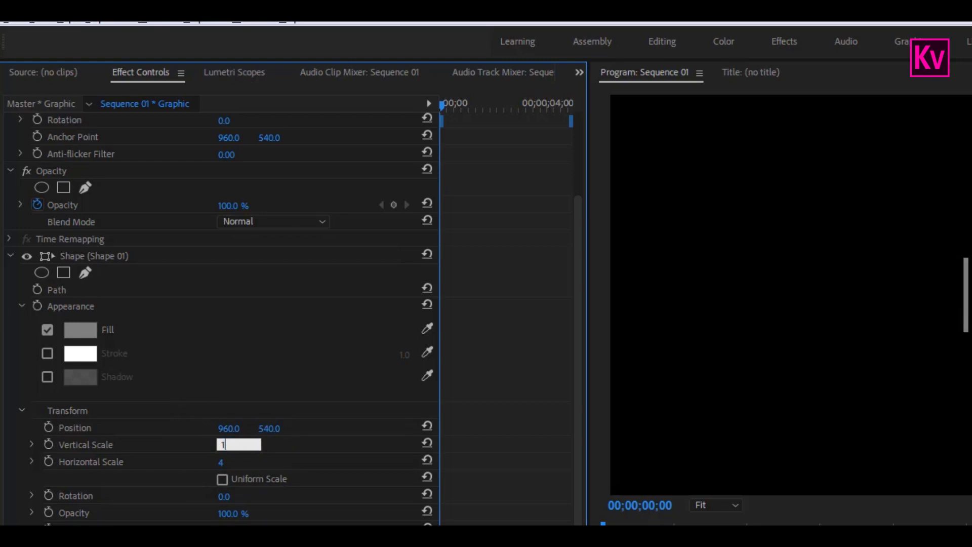
type("180")
key("Return")
Change the fill color of the thin vertical shape to orange FFA800.
left_click(81, 330)
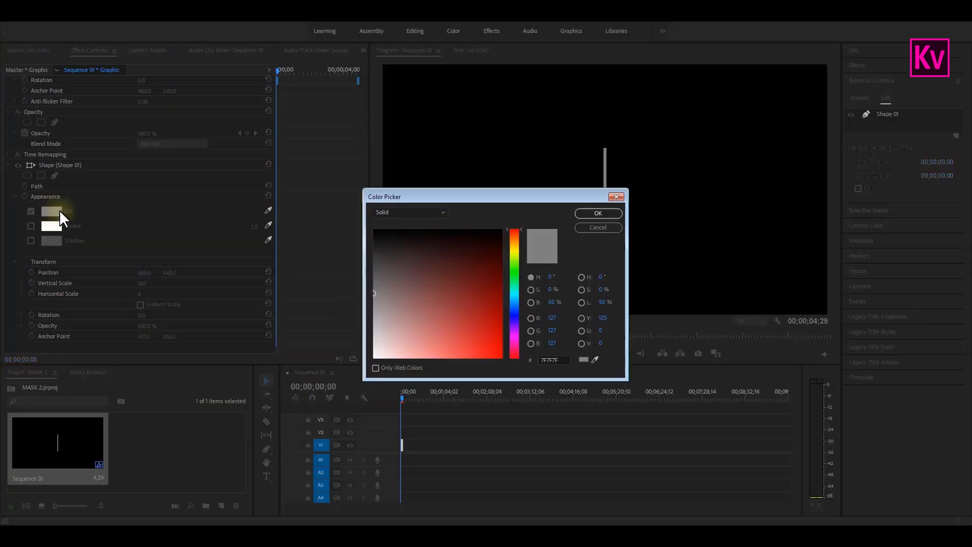
mouse_move(820, 375)
left_mouse_down()
mouse_move(820, 385)
mouse_move(820, 375)
left_mouse_up()
left_click_drag(524, 254, 515, 241)
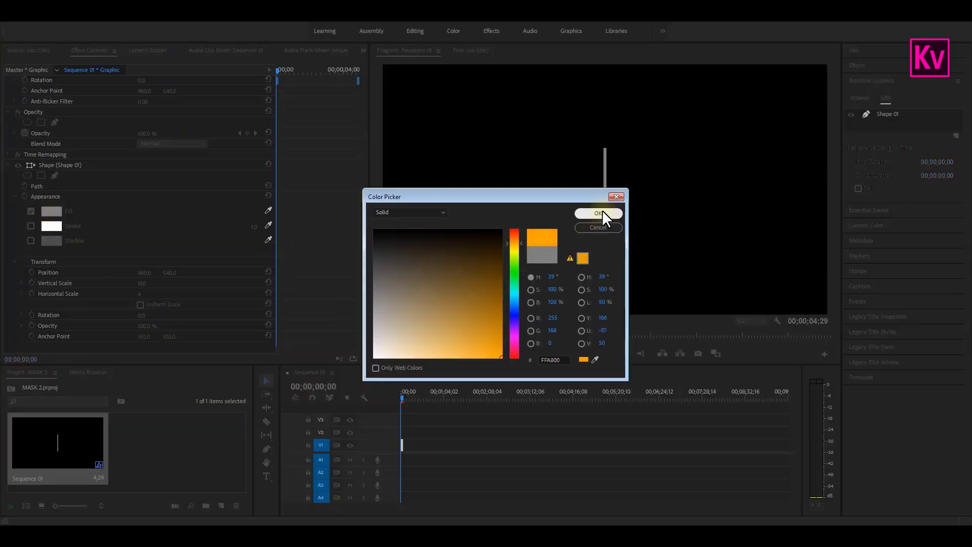
left_click(599, 212)
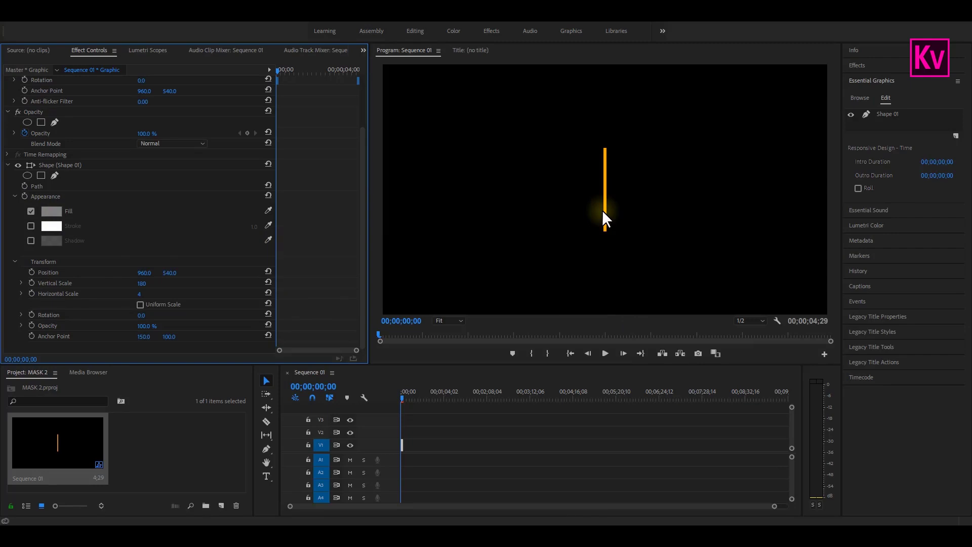
Add a text layer reading "KING" to the left of the orange line in the same graphic.
key("backslash")
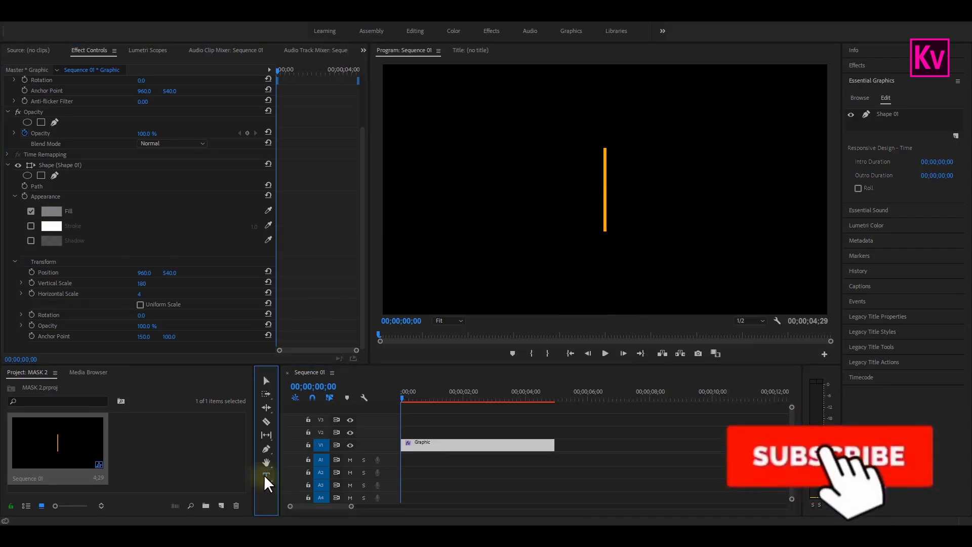
left_click(265, 475)
left_click(468, 167)
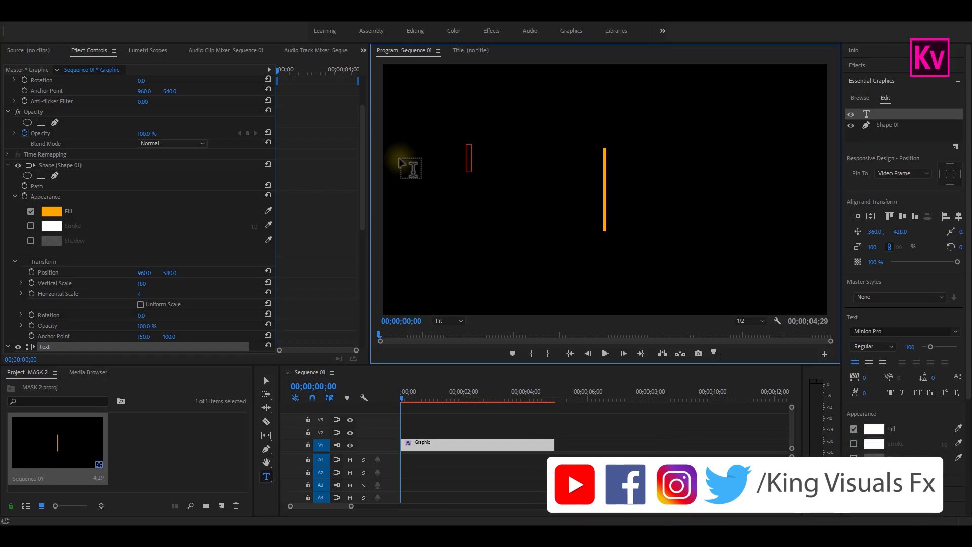
type("KING")
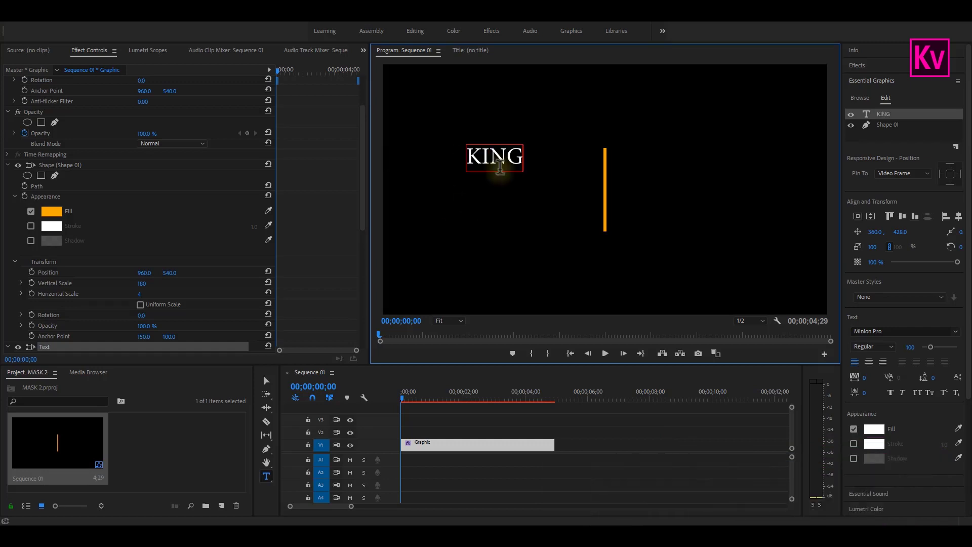
key("Escape")
Change the font of the KING text to BankGothic.
scroll(357, 313, "down", 2)
left_click(136, 118)
type("Bank")
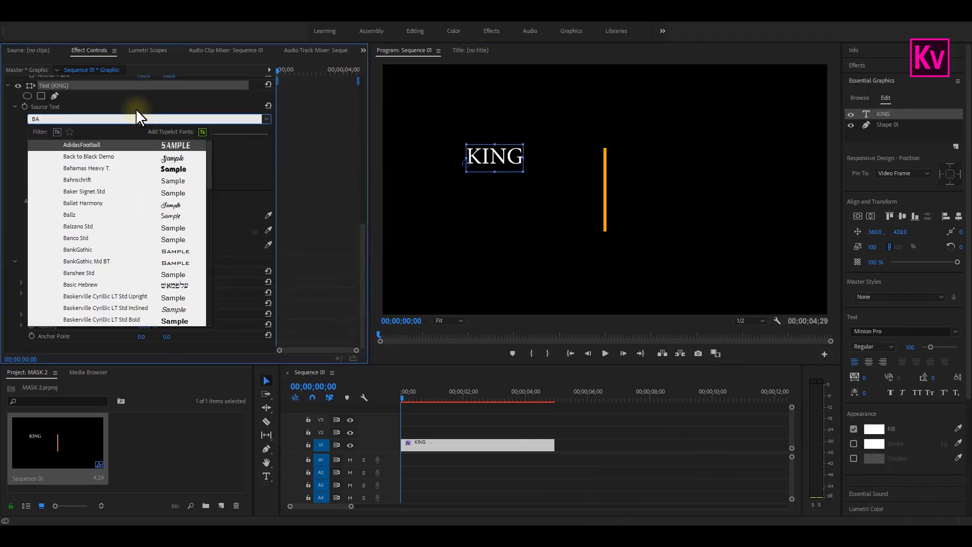
key("Return")
Set the KING text's size to 230 and position it, with its anchor point centered, just left of the line's upper half.
left_click(141, 135)
type("230")
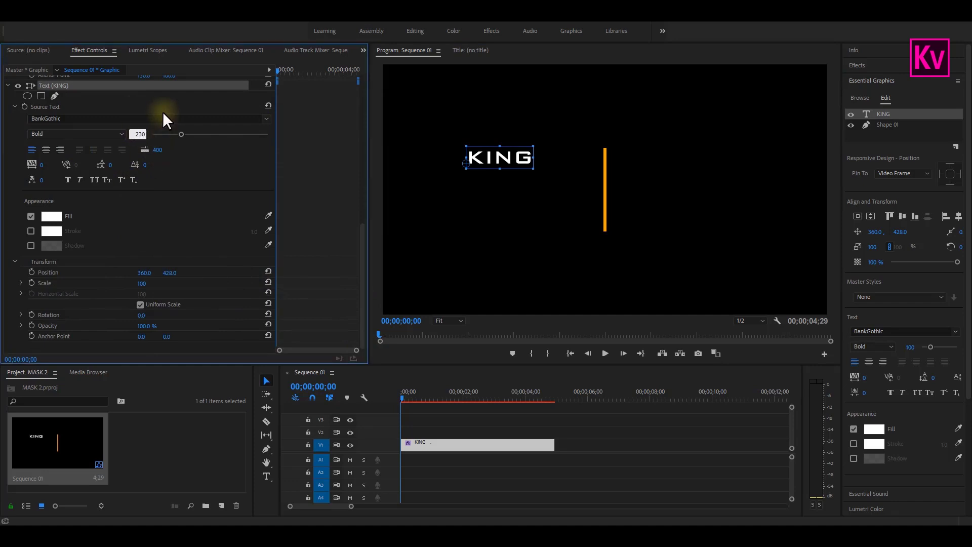
key("Return")
left_click_drag(362, 253, 357, 91)
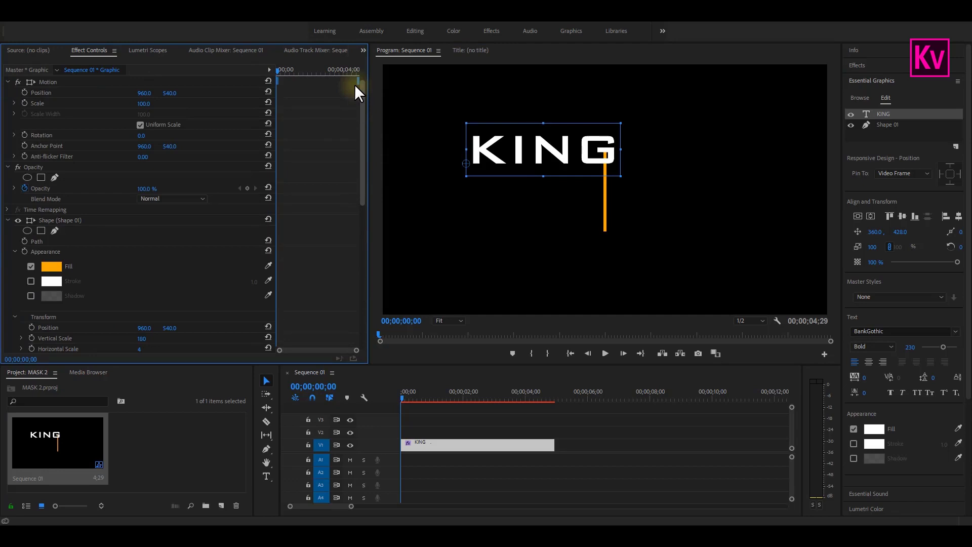
left_click_drag(560, 146, 542, 162)
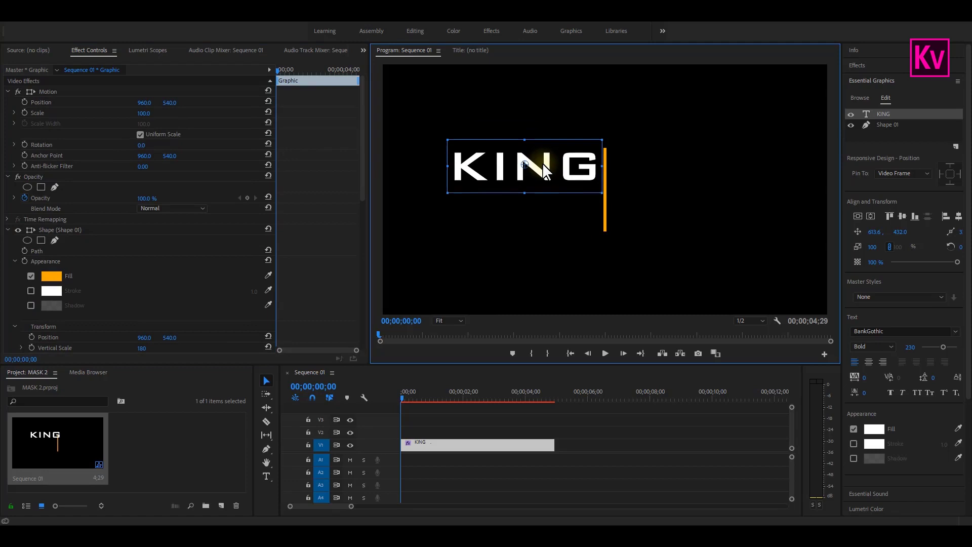
Add a second text layer reading "VISUALS" and place it to the right of the orange line's lower half.
key("t")
left_click(508, 261)
type("V")
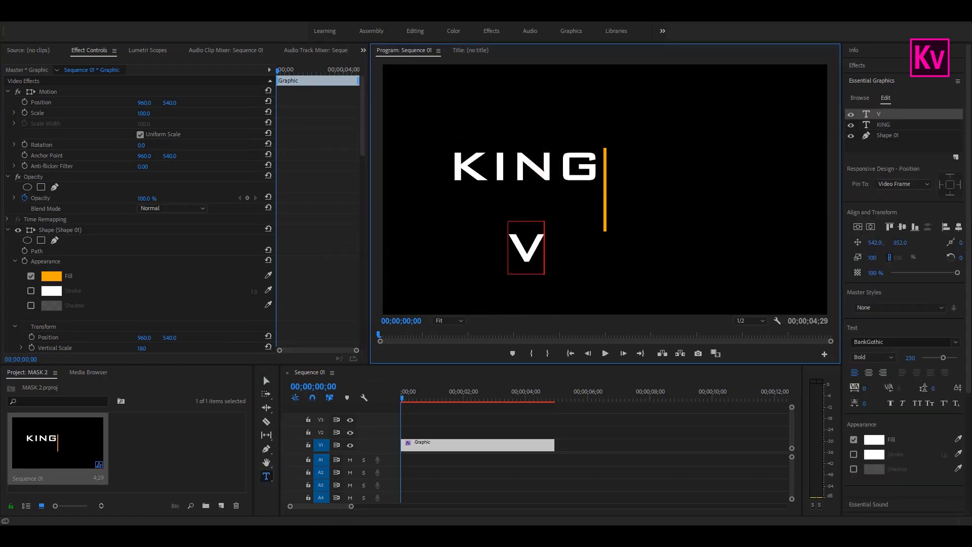
type("ISUALS")
left_click(266, 380)
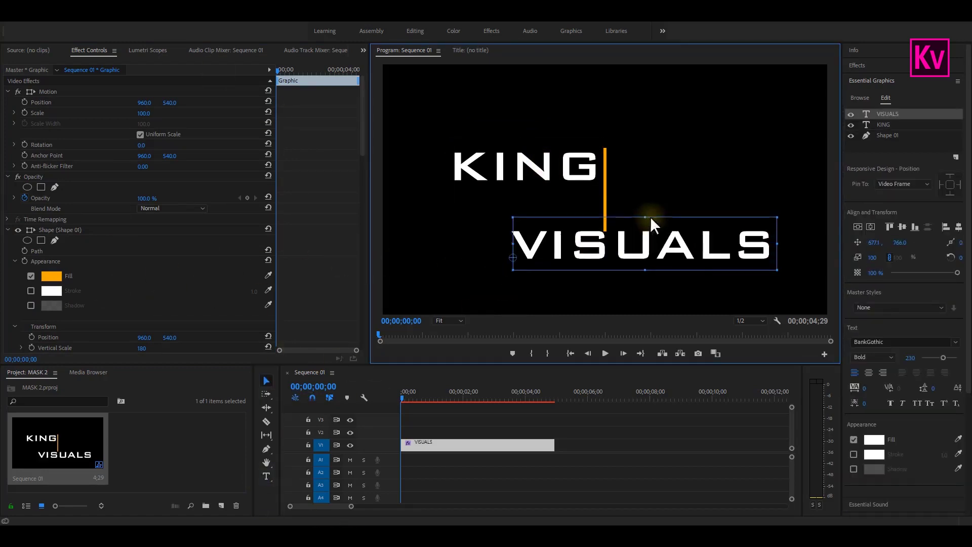
left_click_drag(650, 216, 744, 174)
Reduce the VISUALS text's size to 180 and shift it slightly right so it clears the orange line.
scroll(363, 319, "down", 10)
left_click(140, 134)
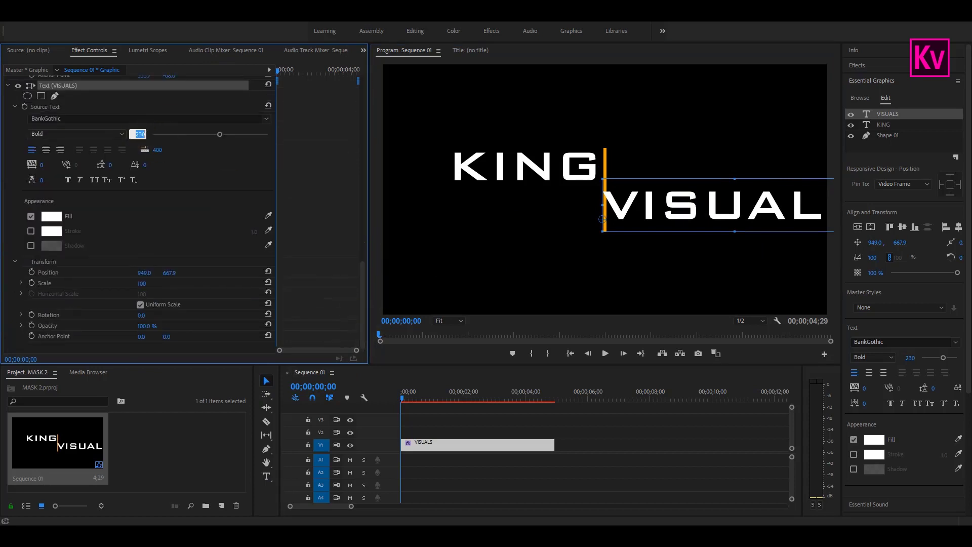
type("200")
key("Return")
left_click_drag(141, 134, 2, 122)
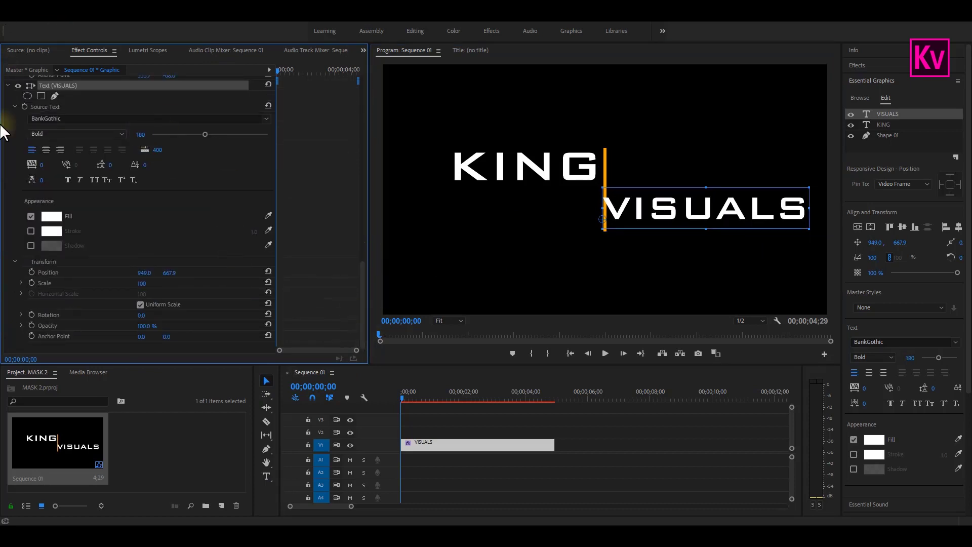
left_click_drag(654, 206, 659, 208)
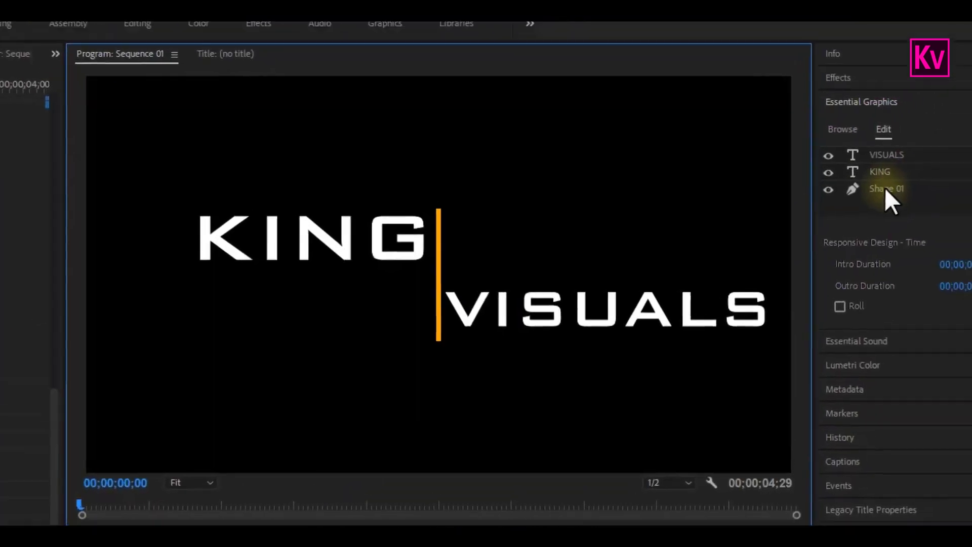
Move the Shape 01 layer above both text layers and hide the VISUALS and KING layers.
left_click_drag(886, 135, 886, 113)
left_click_drag(829, 190, 828, 193)
left_click(769, 211)
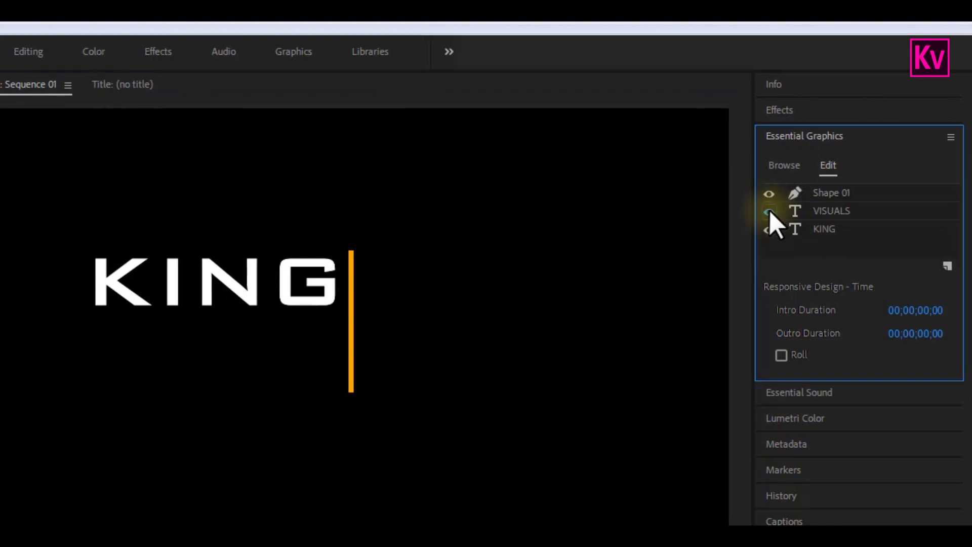
left_click(768, 229)
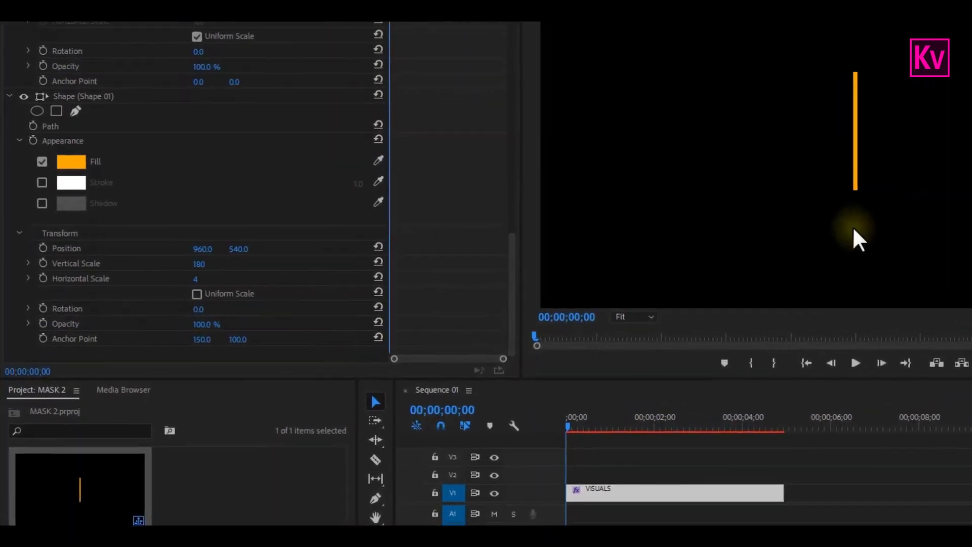
Create a Vertical Scale keyframe for Shape 01 at 00;00;00;20, keeping the value 180.
left_click_drag(603, 429, 632, 443)
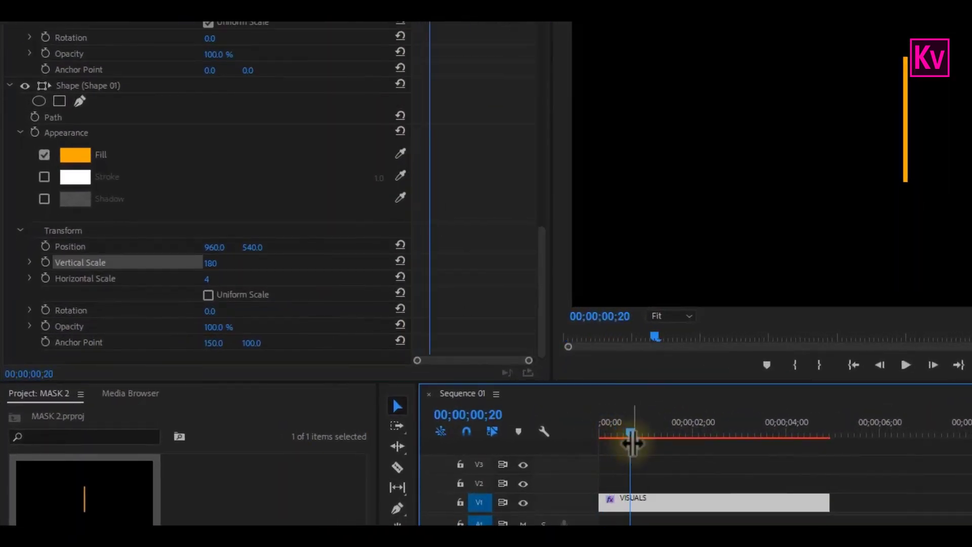
left_click(163, 263)
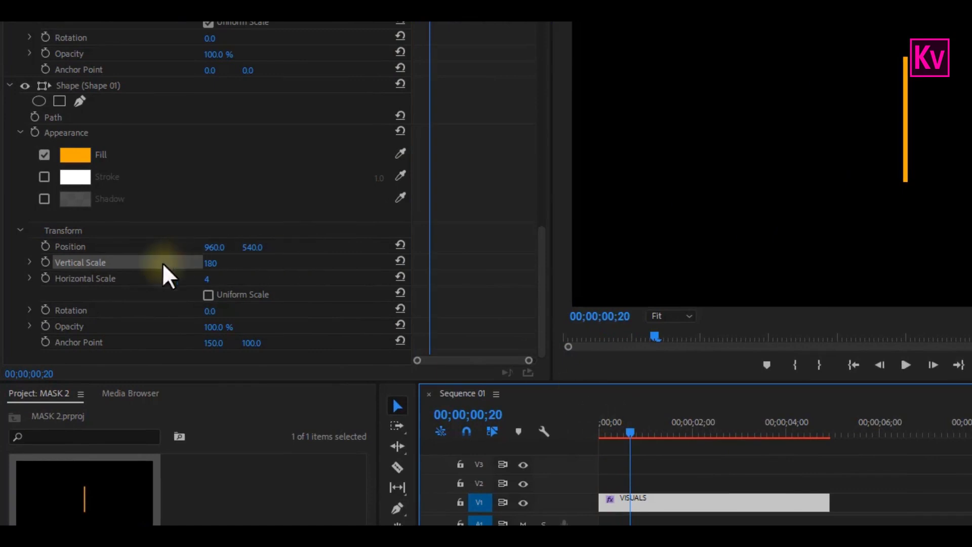
left_click(46, 261)
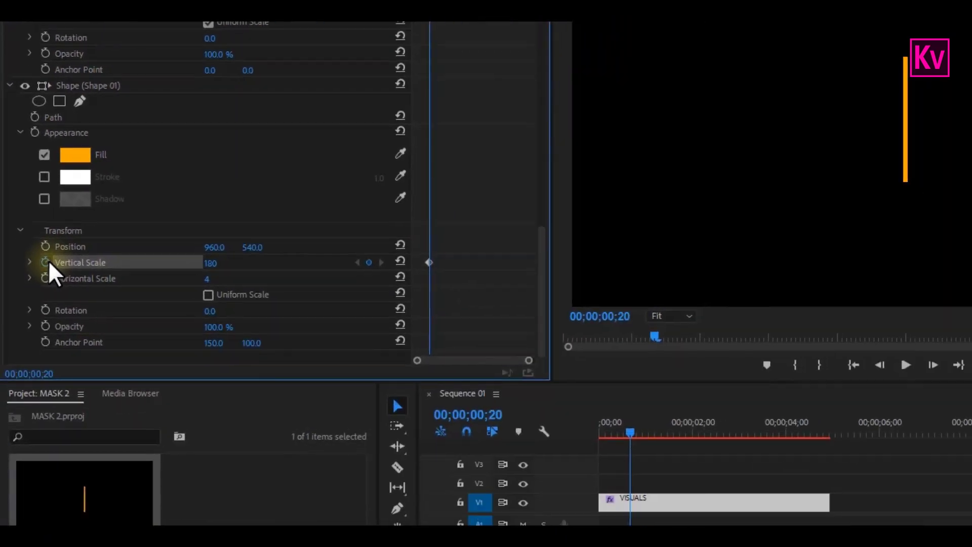
Add a Vertical Scale keyframe of 0 at 00;00;00;04 and return the playhead to the sequence start.
left_click_drag(621, 434, 601, 440)
left_click(211, 263)
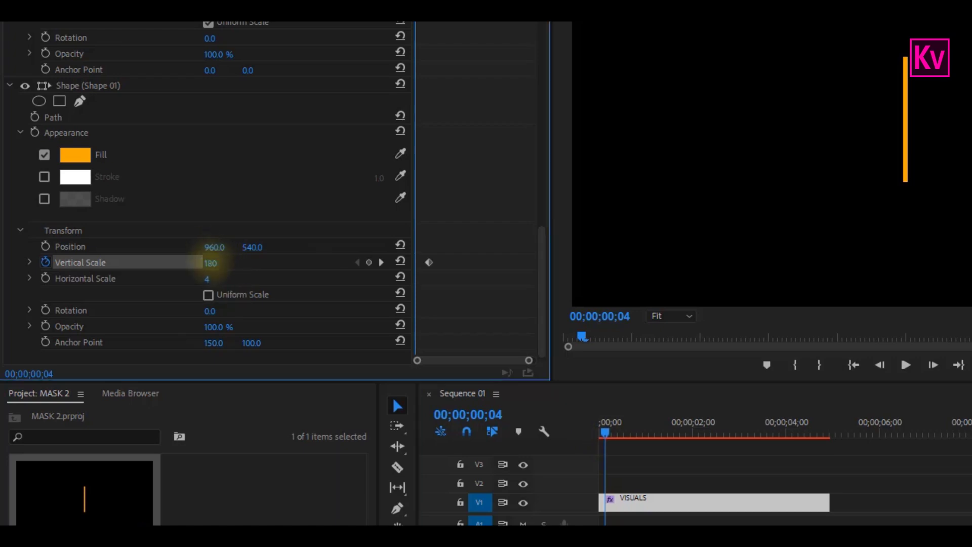
type("0")
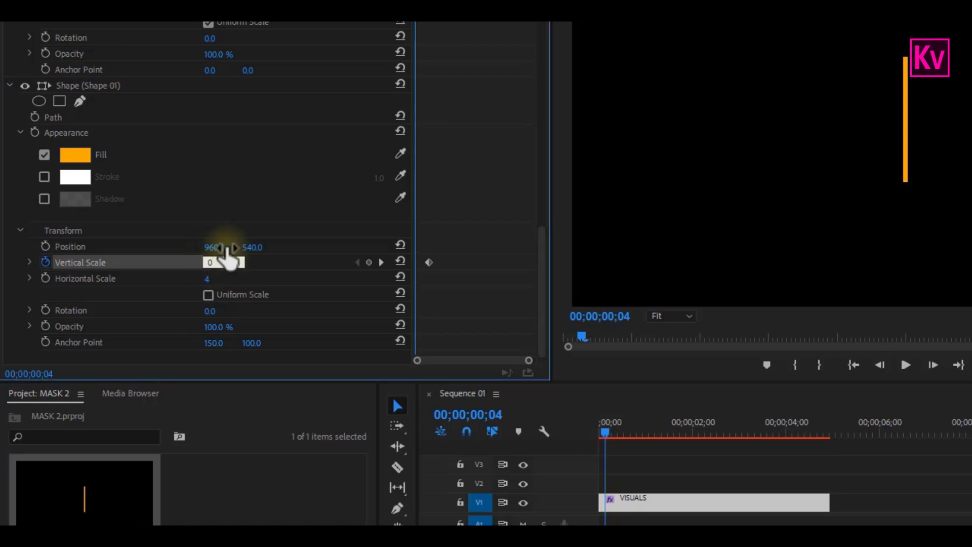
key("Return")
key("Home")
Apply Ease In and Ease Out to both Vertical Scale keyframes of Shape 01 and reshape the velocity curve to peak near the second keyframe.
left_click_drag(446, 249, 414, 276)
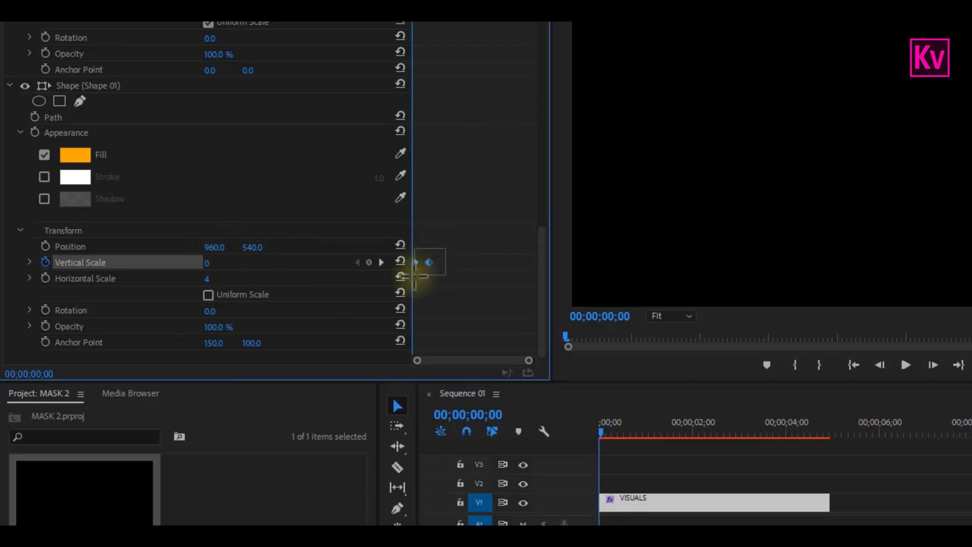
right_click(429, 261)
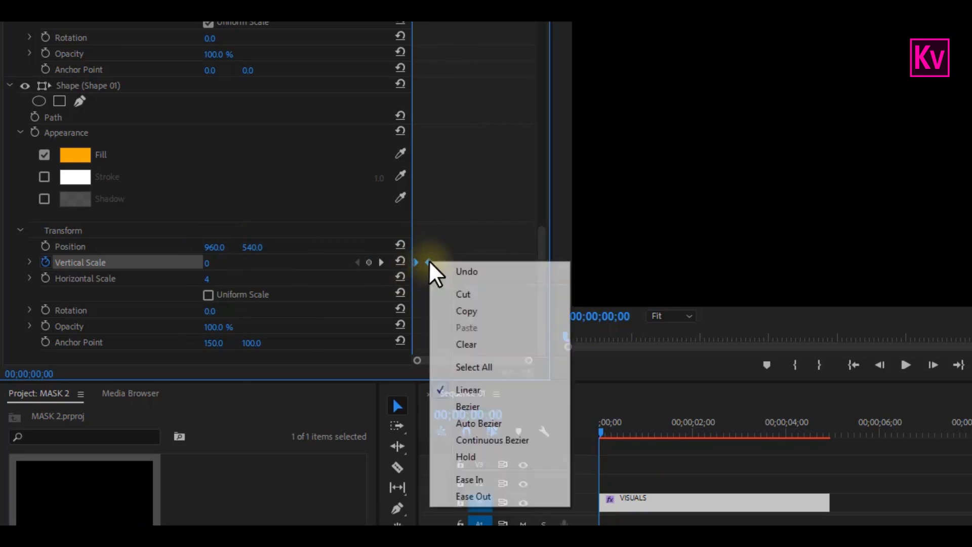
left_click(477, 481)
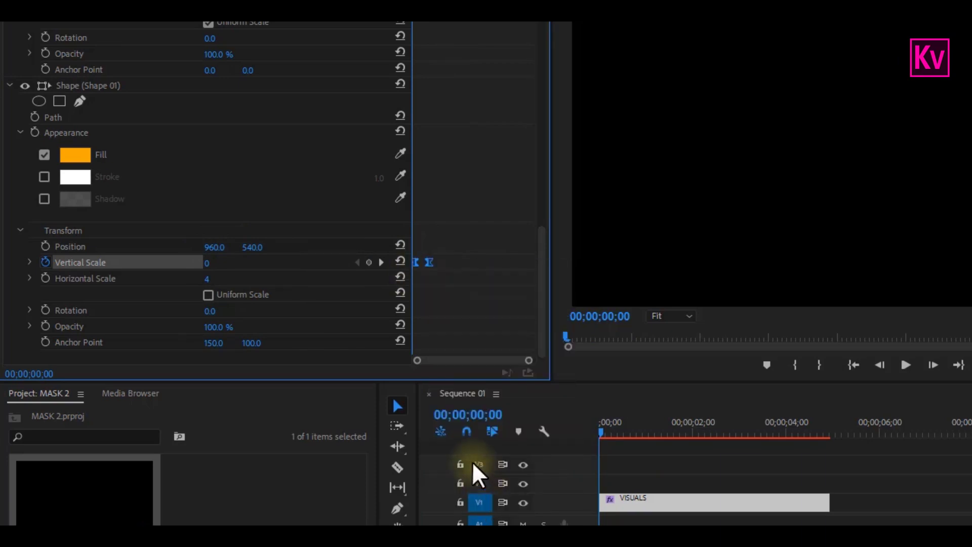
left_click(30, 262)
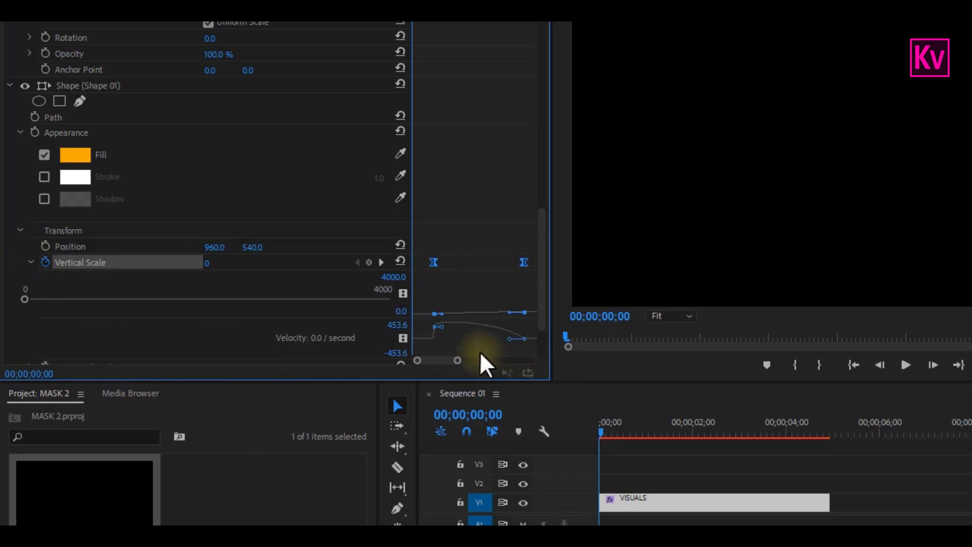
Render the sequence preview and play the orange line's growth from the sequence start.
left_click(580, 430)
key("Return")
left_click(596, 434)
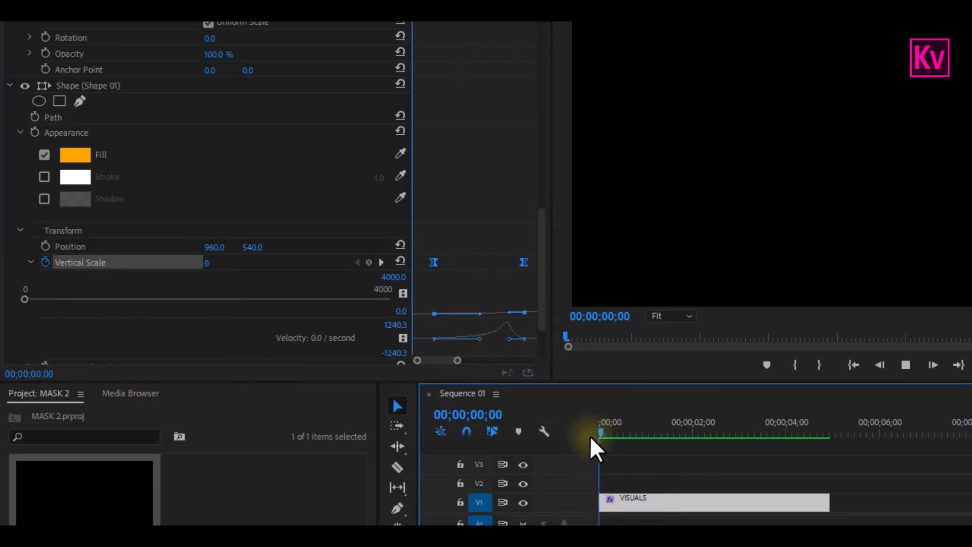
key("space")
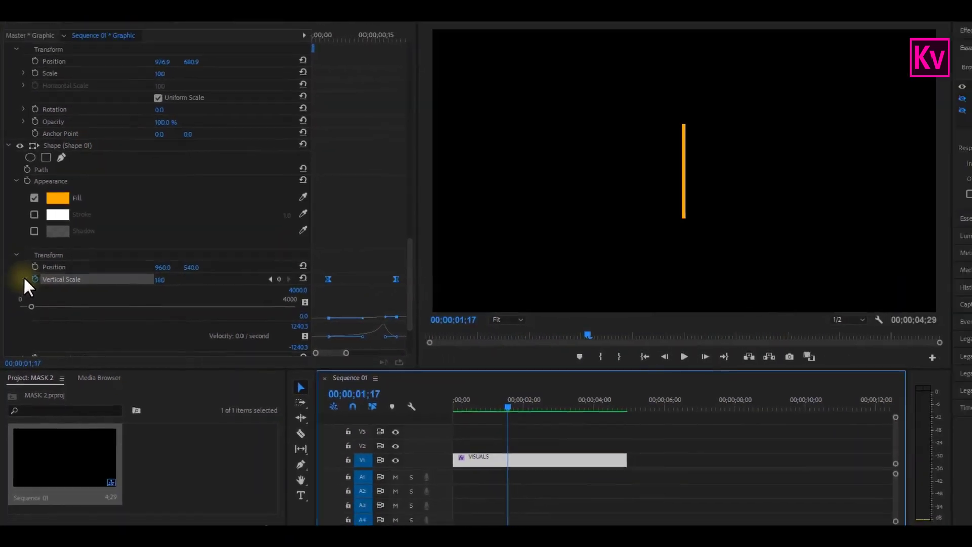
Make the KING layer visible and place the playhead at 00;00;00;24, just after the line's last Vertical Scale keyframe.
left_click(23, 279)
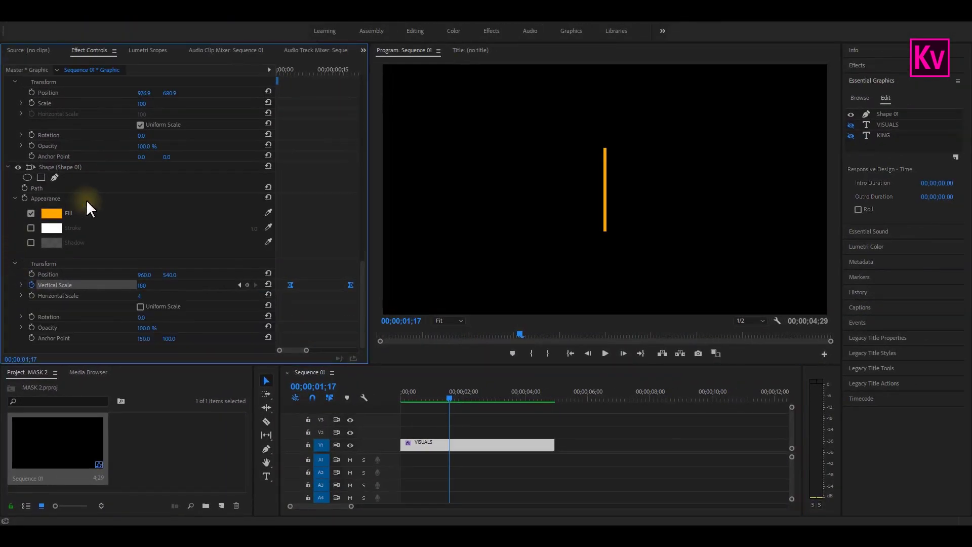
left_click(315, 168)
left_click(851, 134)
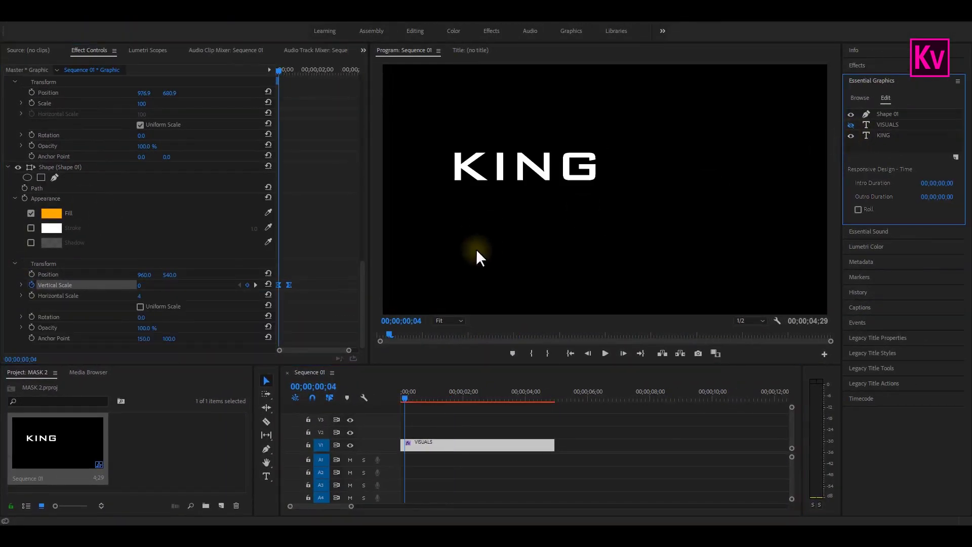
left_click(255, 284)
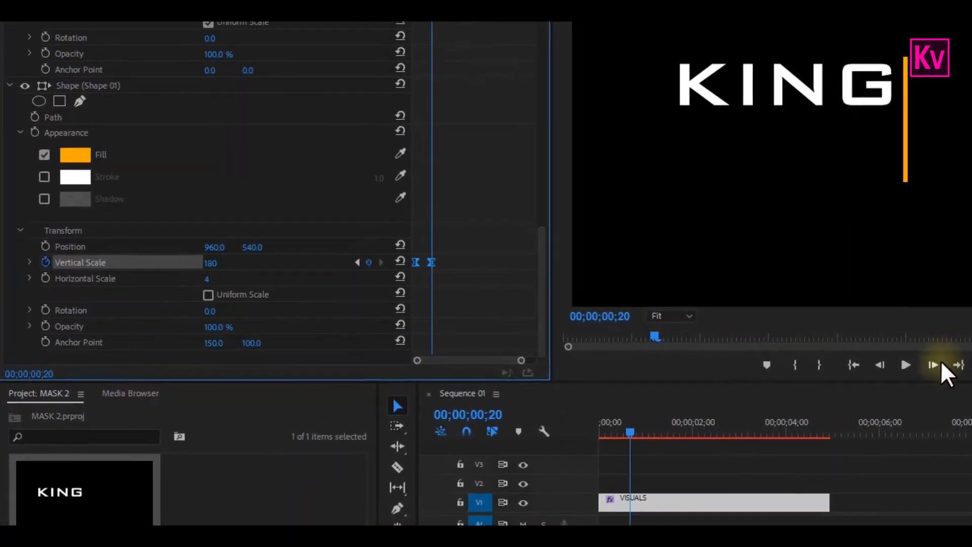
left_click(938, 362)
left_click(937, 363)
left_click(937, 363)
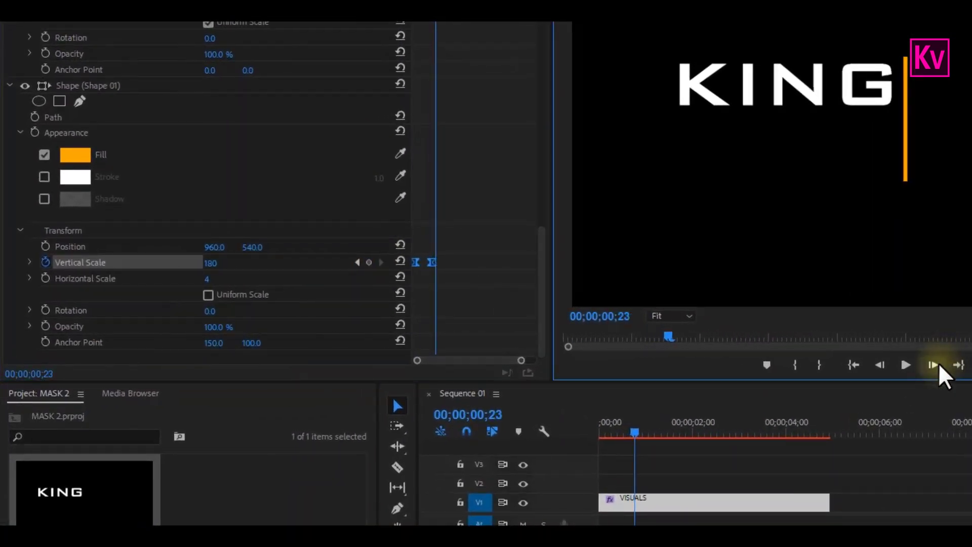
left_click(936, 363)
Add a rectangular mask to the KING text and fit it around the whole word, ending at the orange line.
left_click_drag(545, 250, 503, 20)
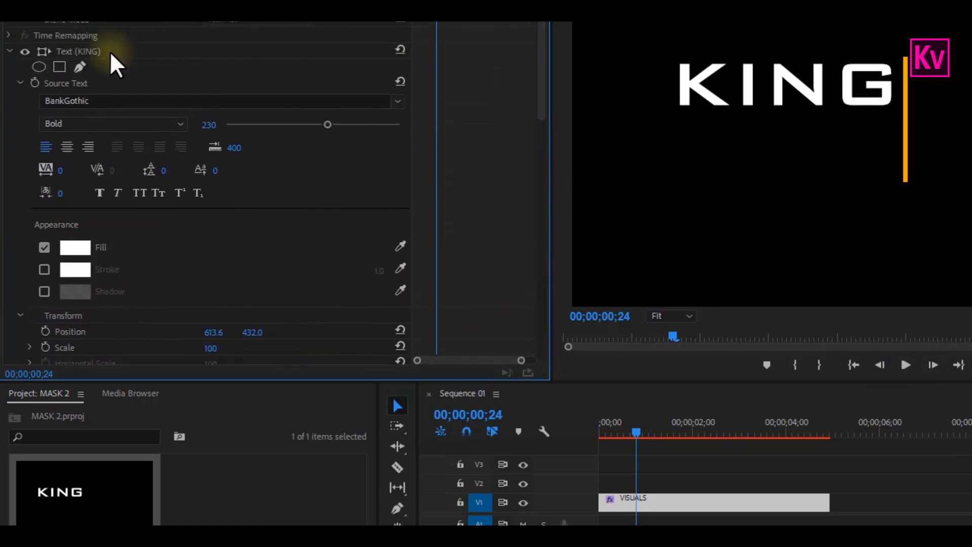
left_click(78, 49)
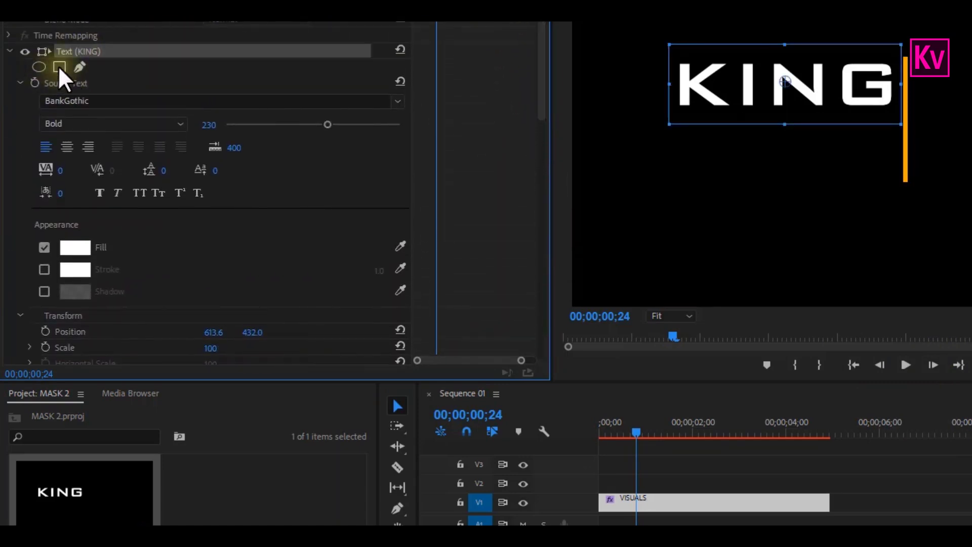
left_click(60, 66)
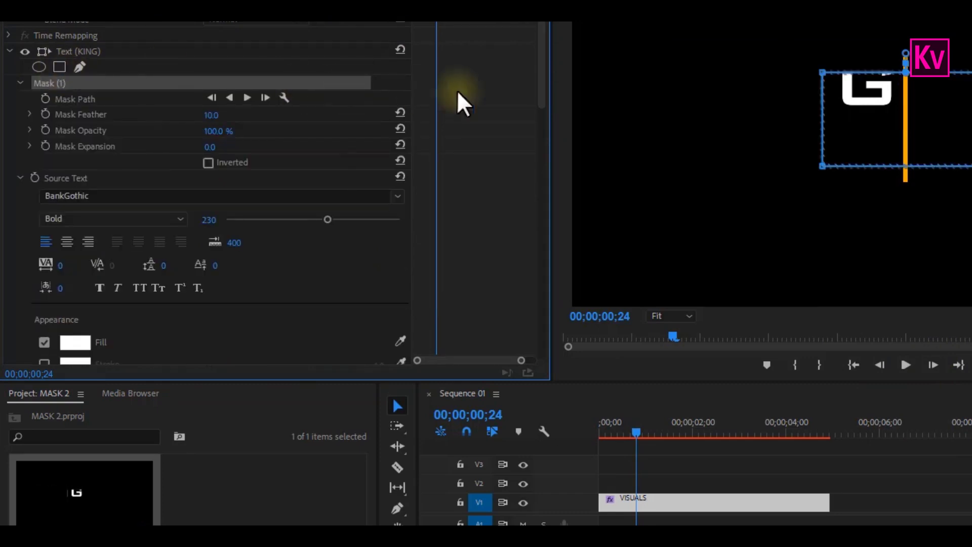
left_click_drag(852, 113, 698, 84)
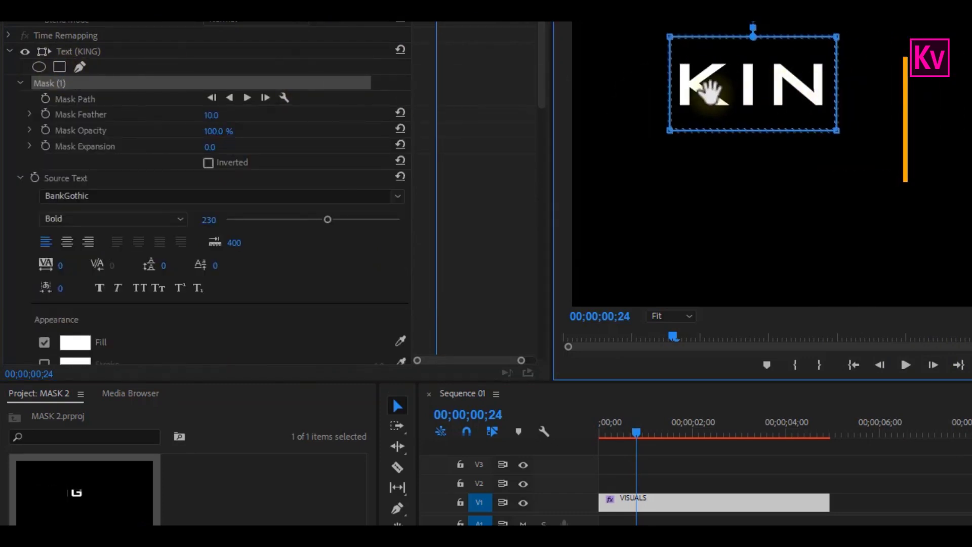
left_click_drag(836, 130, 905, 133)
Animate KING's horizontal Position with keyframes of 1283.6 at 00;00;00;24 and 621.6 at 00;00;01;17.
left_click_drag(540, 99, 545, 197)
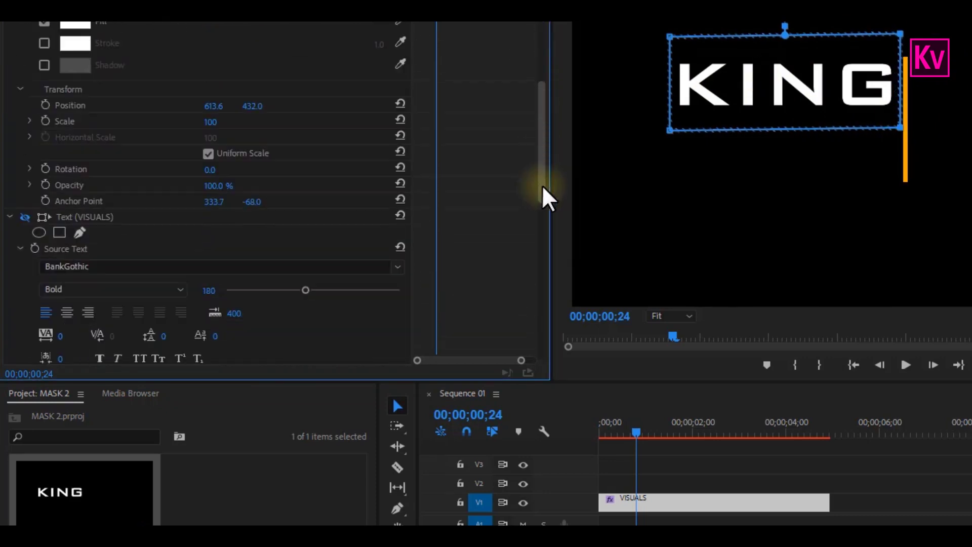
left_click(45, 105)
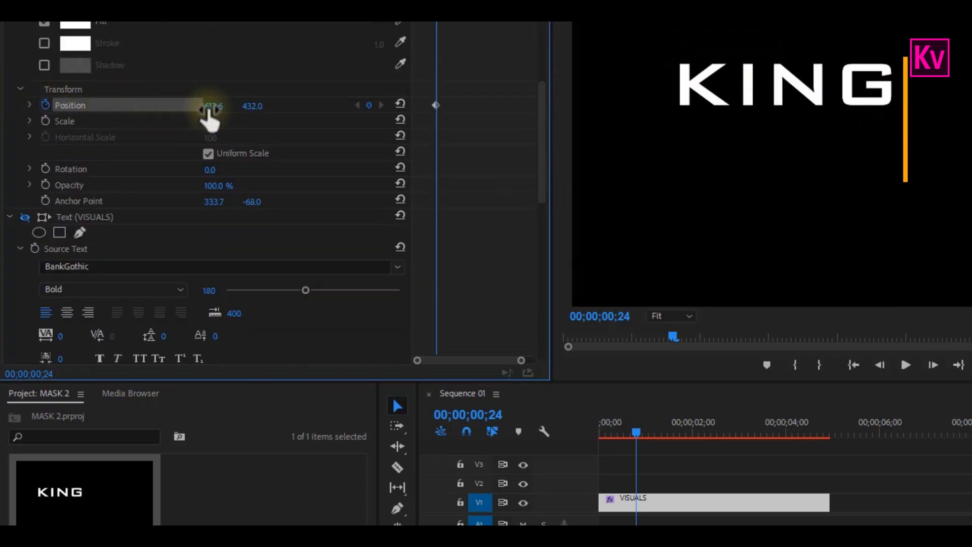
left_click_drag(214, 106, 739, 144)
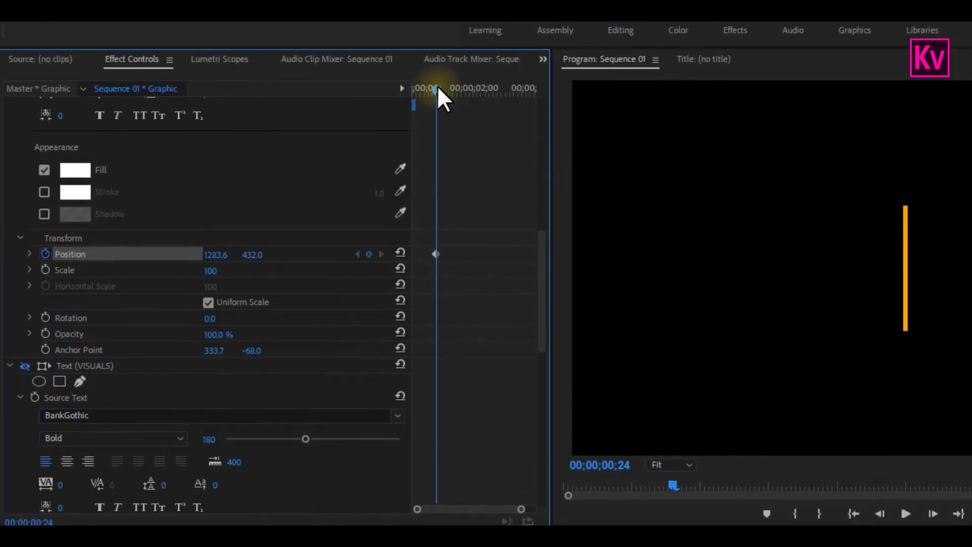
left_click_drag(436, 89, 461, 94)
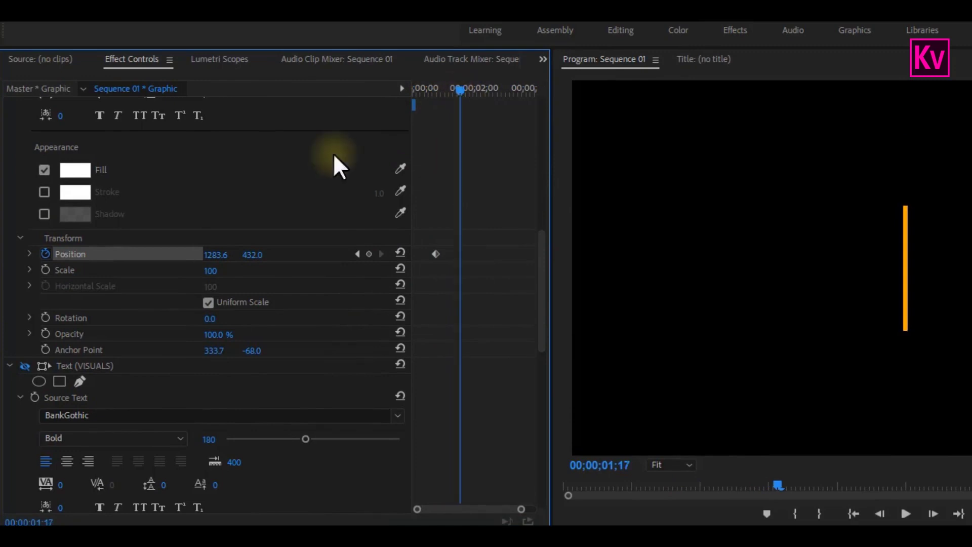
mouse_move(217, 254)
left_mouse_down()
mouse_move(147, 263)
mouse_move(220, 258)
left_mouse_up()
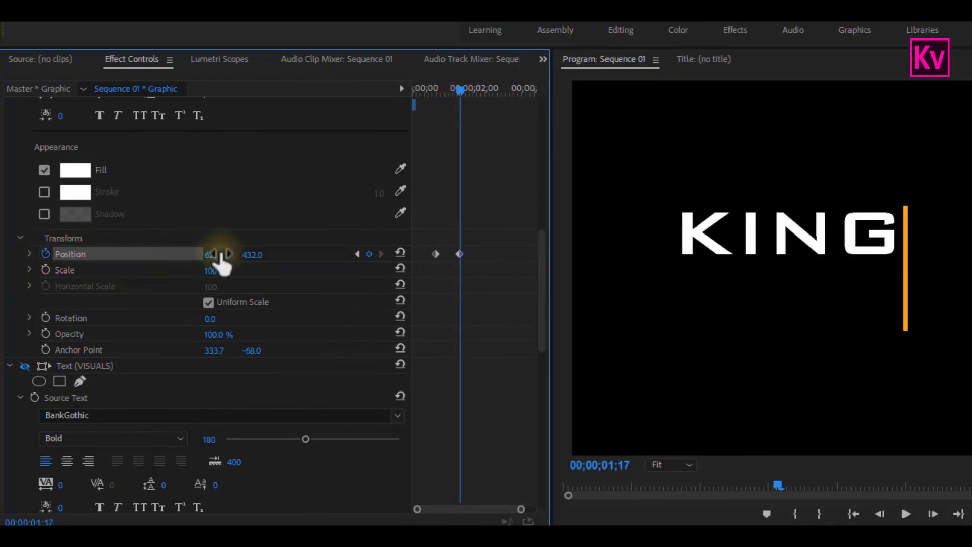
Ease both KING Position keyframes, reshape their velocity curve to peak near the second keyframe, and play the sequence from the start.
left_click_drag(468, 242, 434, 260)
right_click(459, 253)
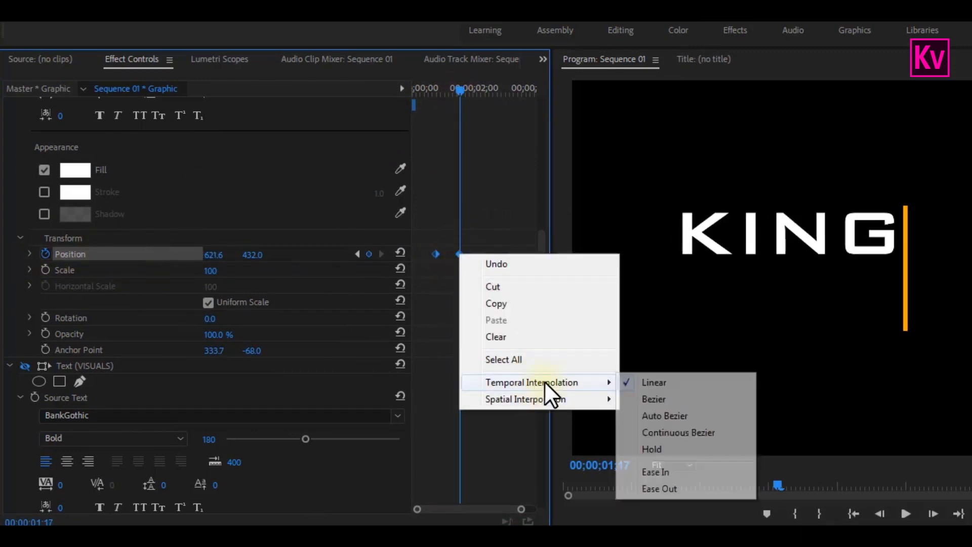
left_click(666, 472)
left_click(29, 254)
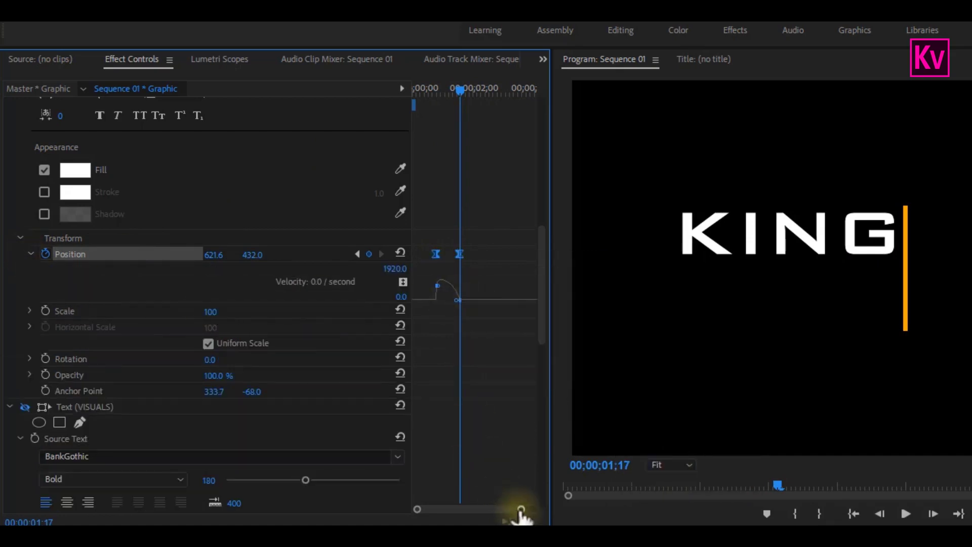
left_click_drag(520, 508, 487, 508)
left_click_drag(454, 300, 476, 304)
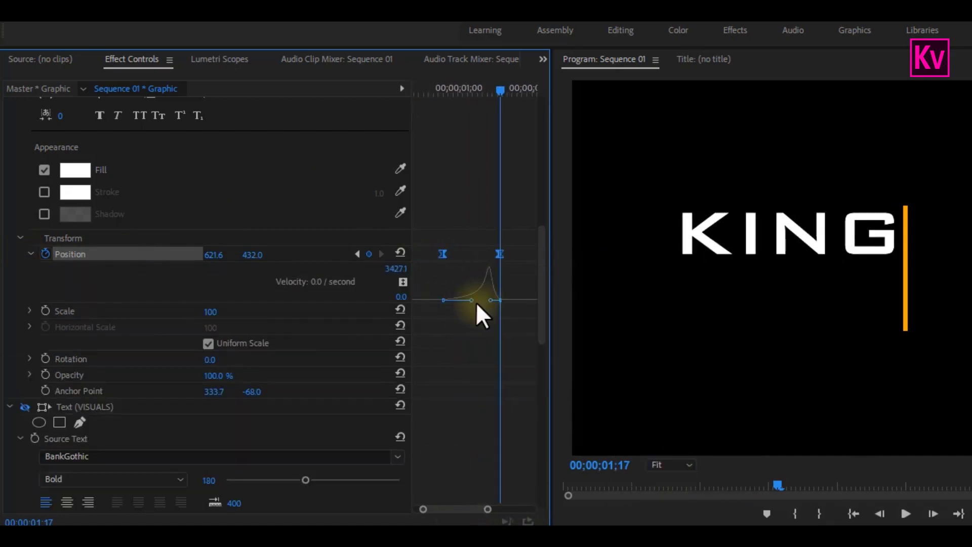
key("Home")
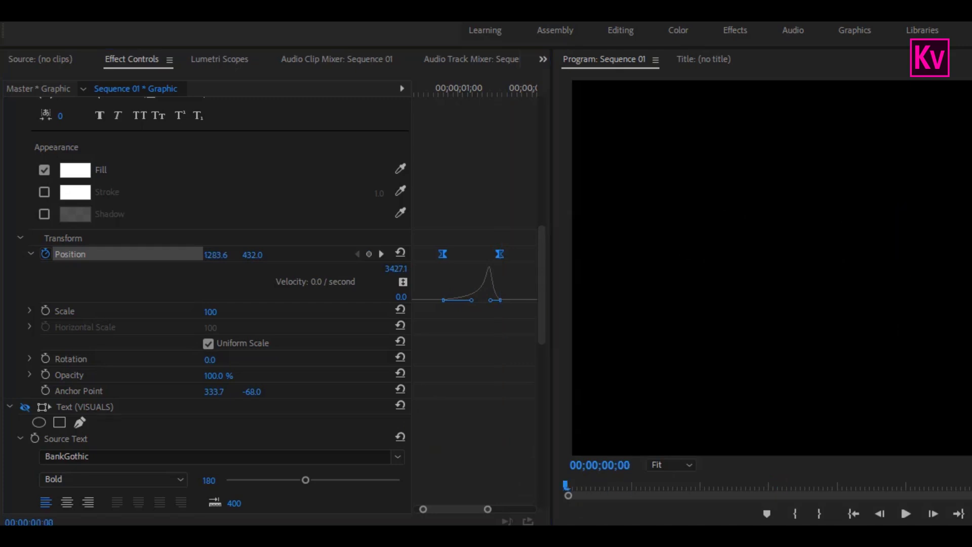
key("space")
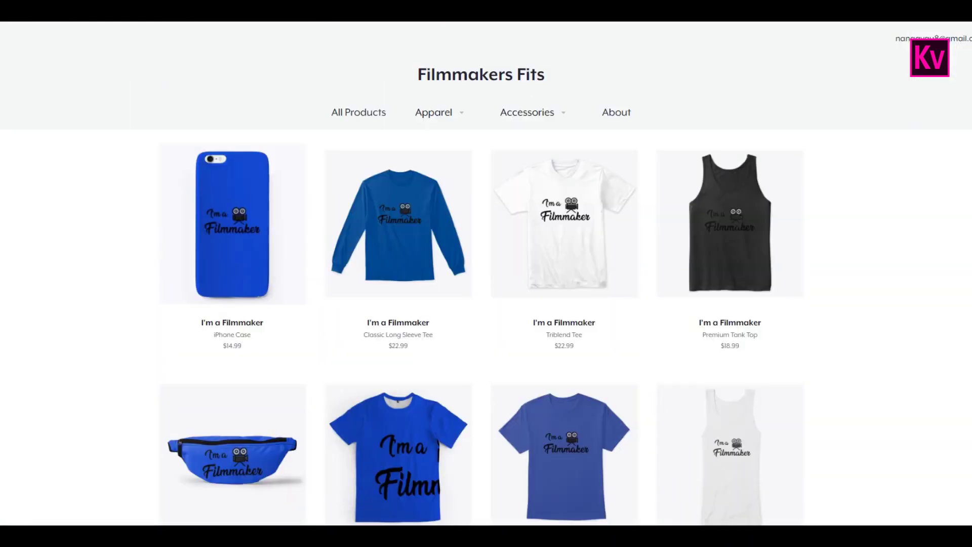
scroll(486, 274, "down", 5)
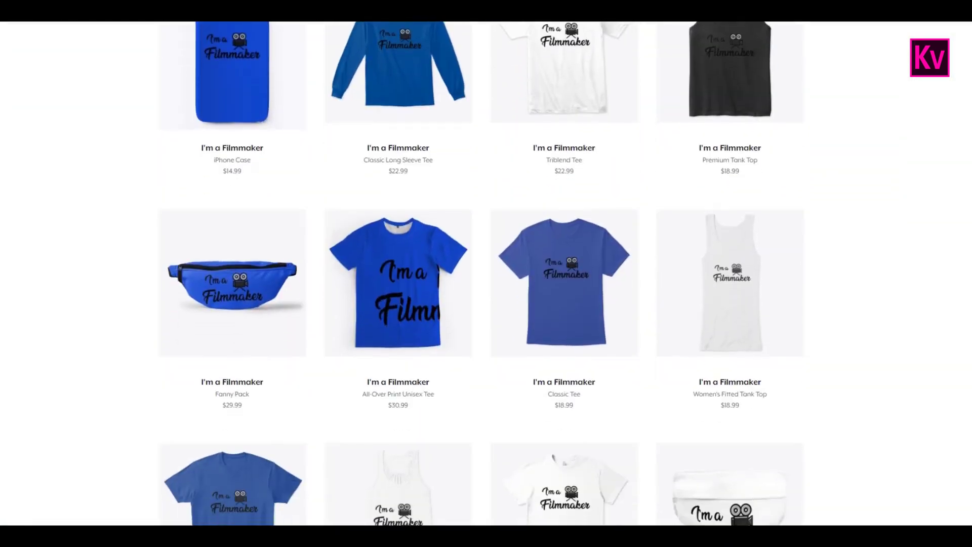
scroll(486, 273, "down", 9)
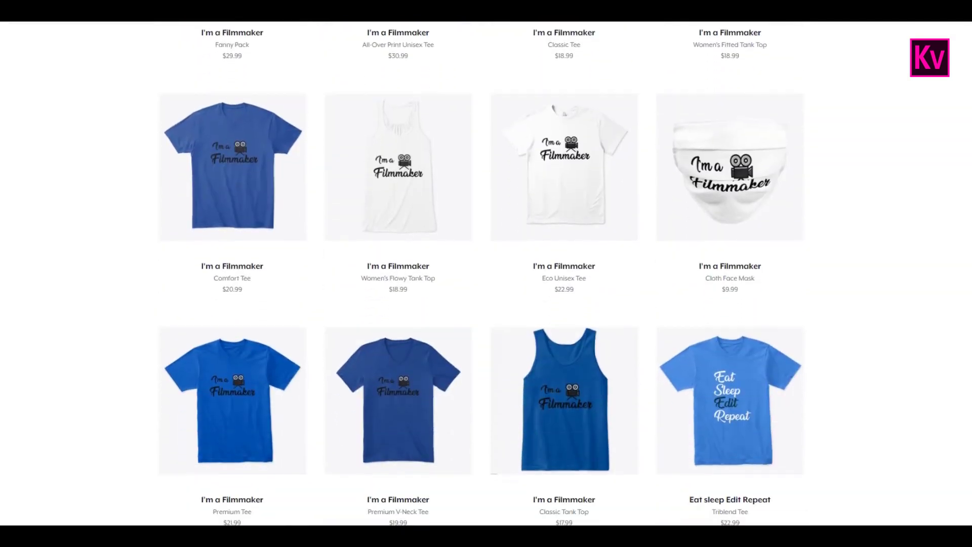
scroll(486, 273, "down", 9)
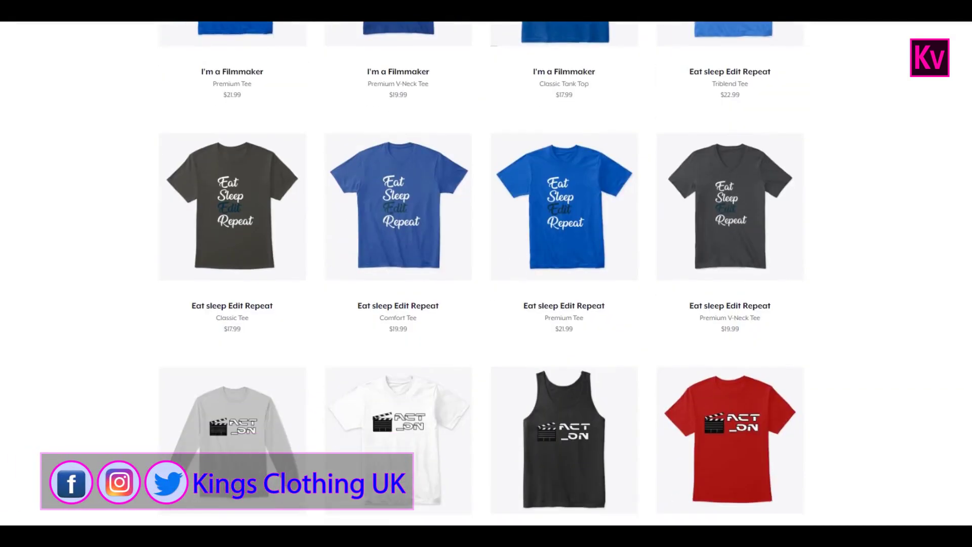
scroll(486, 274, "down", 9)
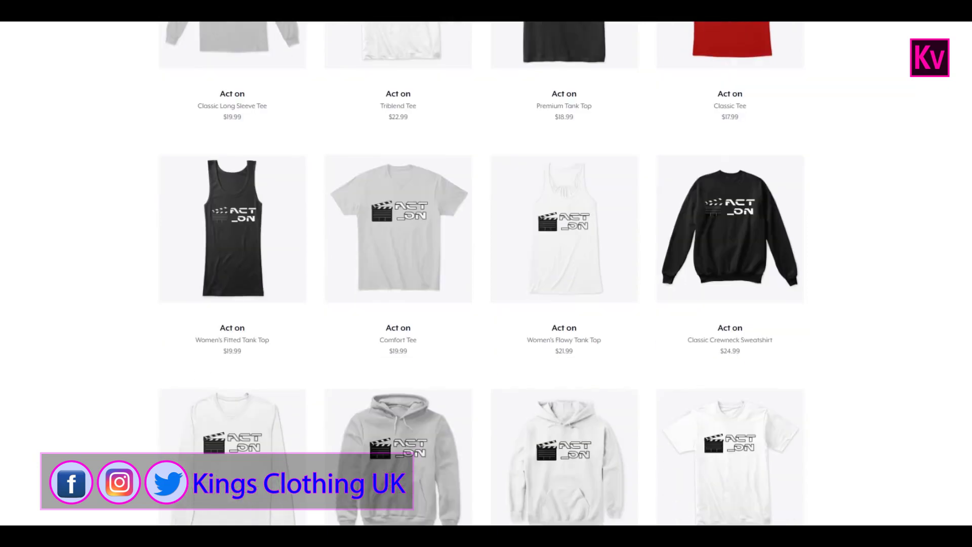
scroll(486, 273, "down", 3)
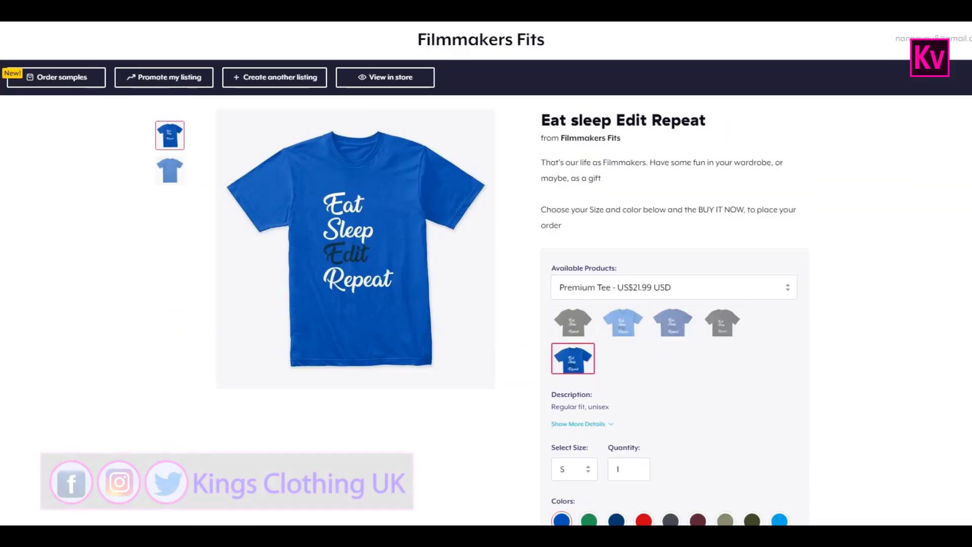
left_click(643, 519)
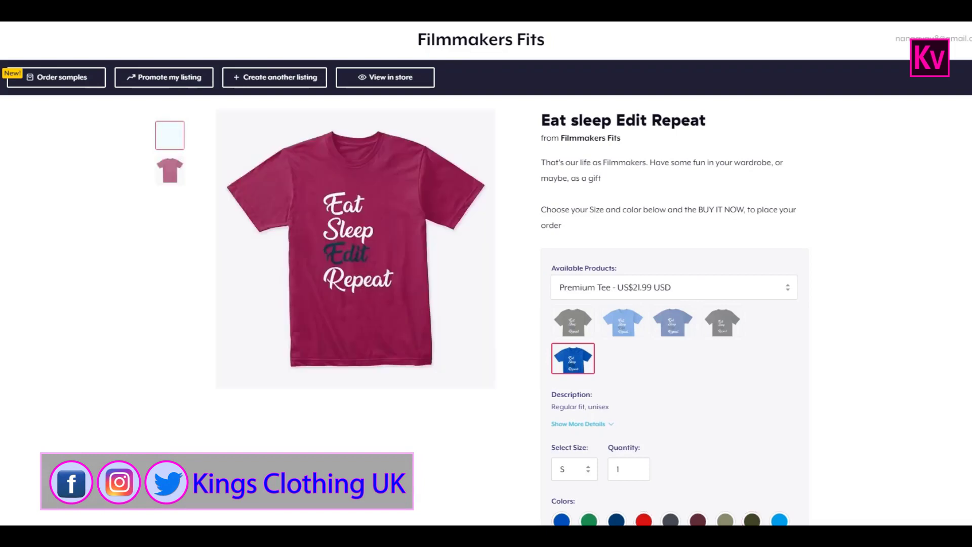
scroll(486, 273, "down", 3)
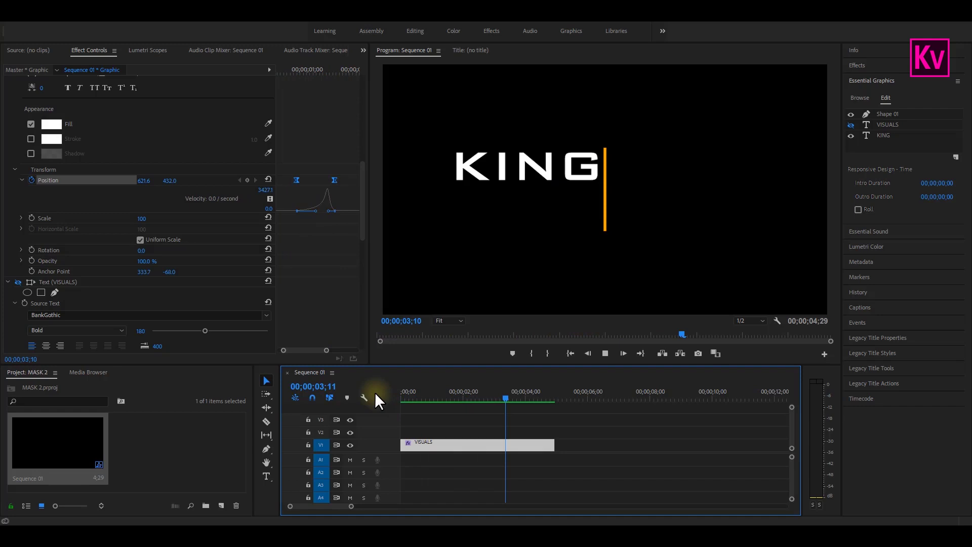
Make the VISUALS layer visible and add a rectangular mask enclosing the whole word beside the orange line.
left_click(15, 169)
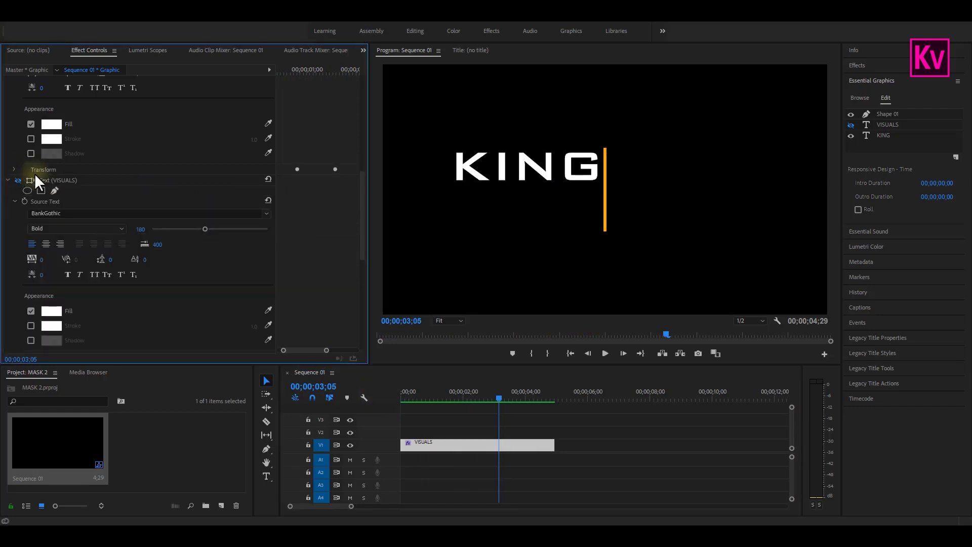
left_click(851, 125)
scroll(365, 264, "down", 2)
left_click(41, 151)
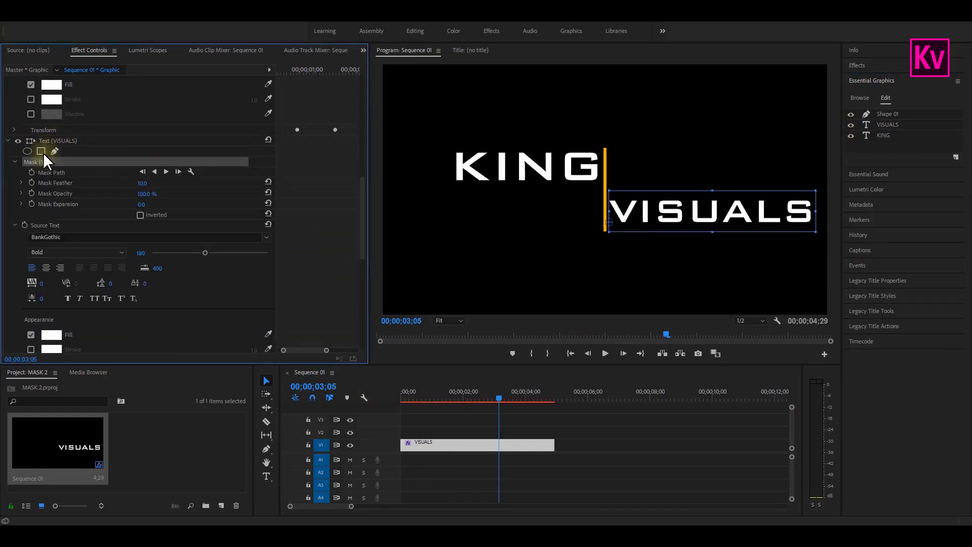
left_click_drag(658, 192, 826, 239)
Create a Position keyframe for VISUALS at 00;00;01;21 with a horizontal value of -247.1, and move the playhead to 00;00;02;24.
left_click(318, 68)
left_click_drag(318, 69, 319, 69)
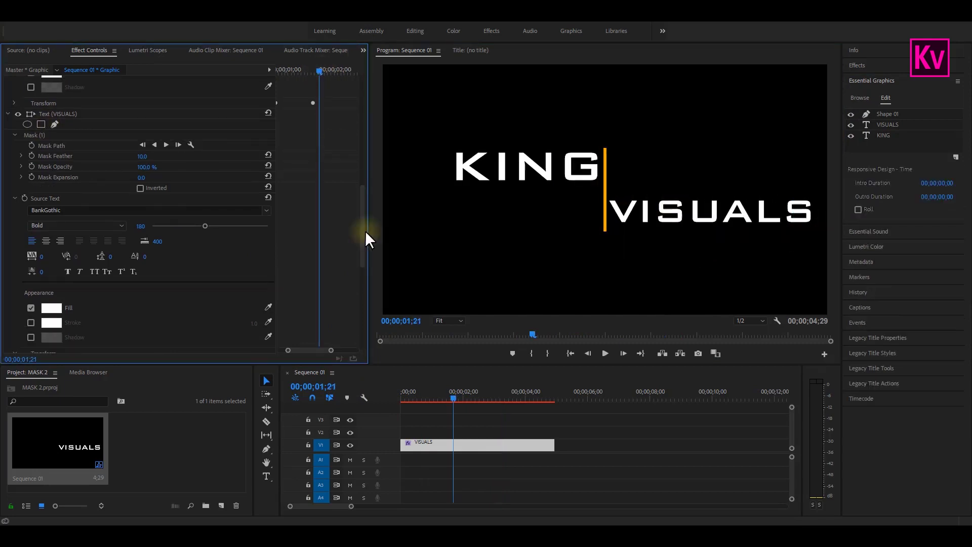
scroll(130, 238, "down", 3)
left_click(31, 218)
left_click_drag(124, 220, 21, 248)
left_click_drag(330, 349, 345, 353)
left_click_drag(313, 71, 337, 77)
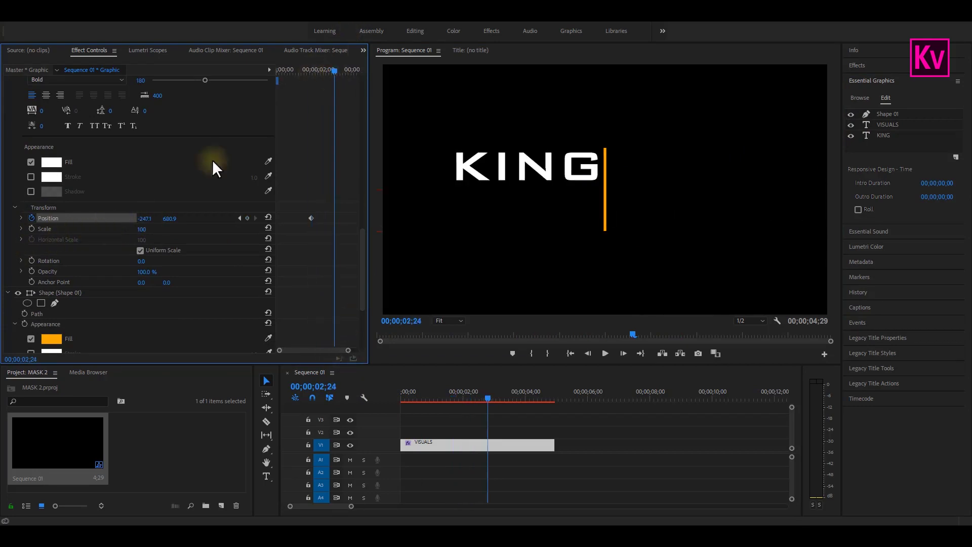
Set the horizontal Position of VISUALS to 976.9 at 00;00;02;24.
left_click(145, 218)
type("976.")
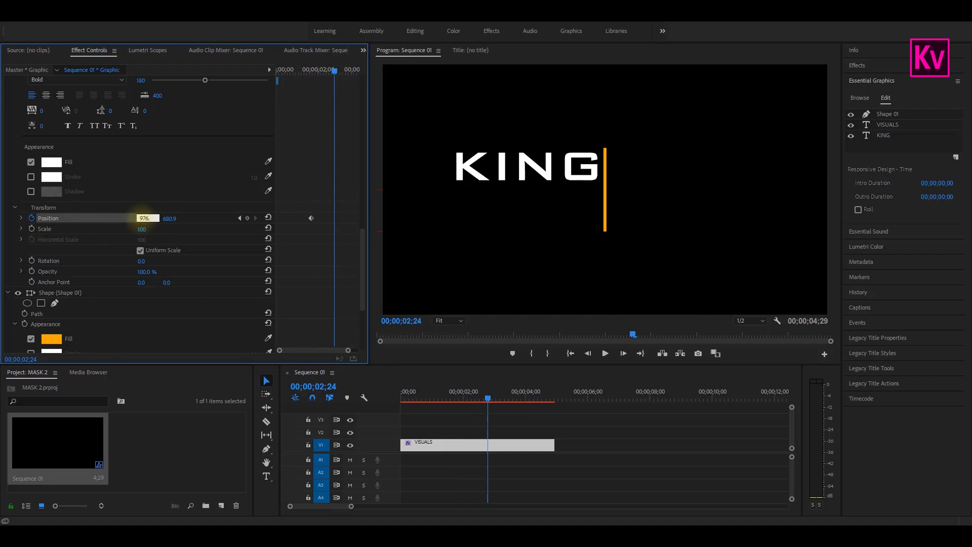
type("9")
key("Return")
Ease both VISUALS Position keyframes and reshape their velocity curve to peak near the second keyframe.
scroll(144, 218, "down", 1)
left_click_drag(348, 202, 351, 230)
right_click(311, 210)
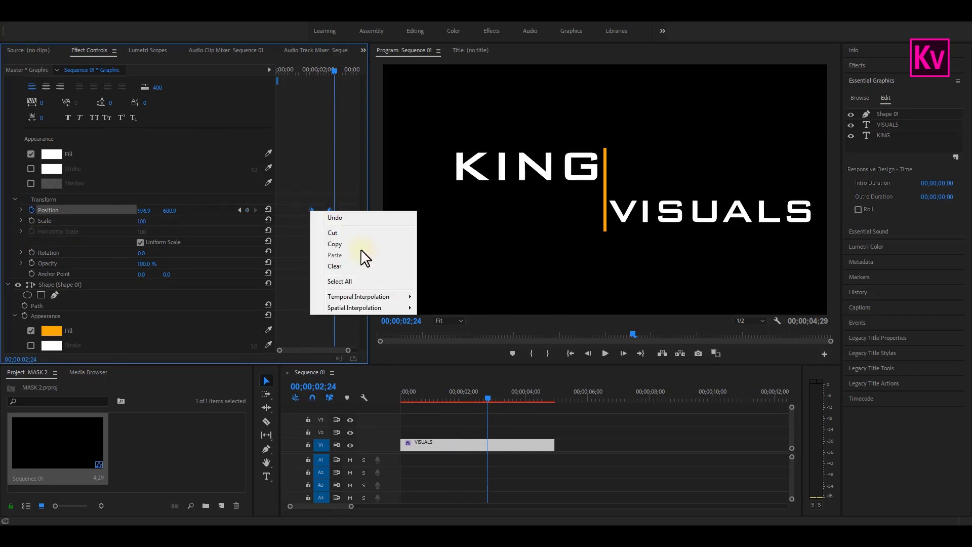
mouse_move(389, 297)
left_click(452, 355)
left_click(22, 210)
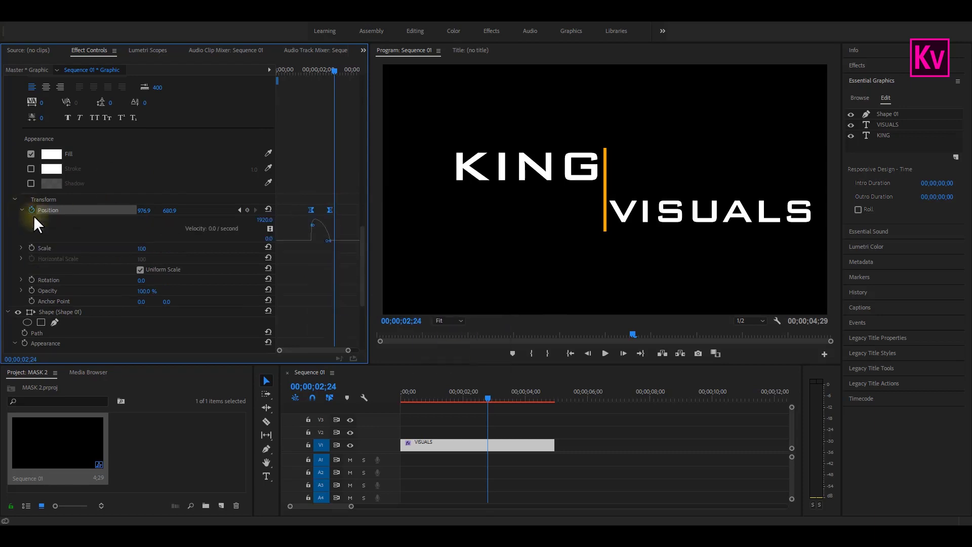
mouse_move(347, 354)
left_mouse_down()
mouse_move(312, 354)
mouse_move(332, 352)
left_mouse_up()
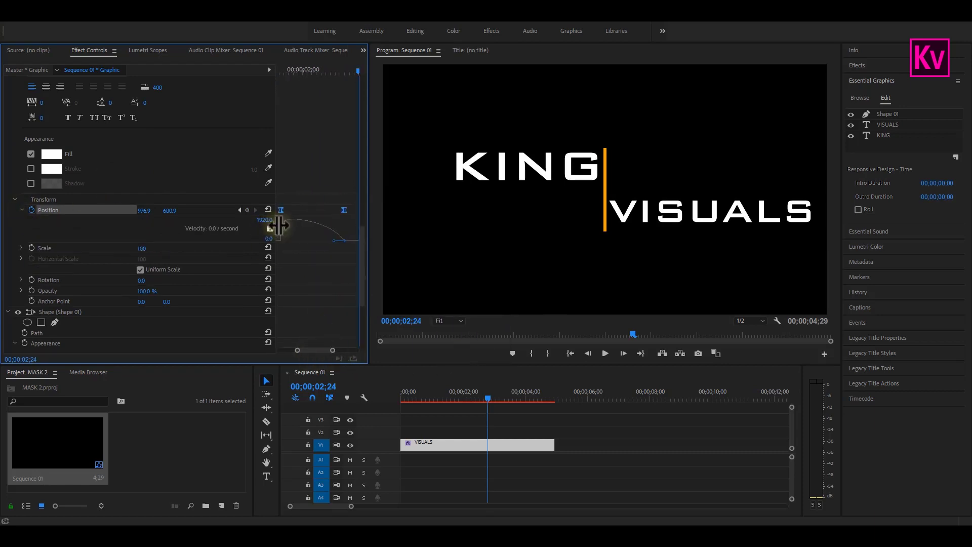
left_click_drag(298, 234, 326, 239)
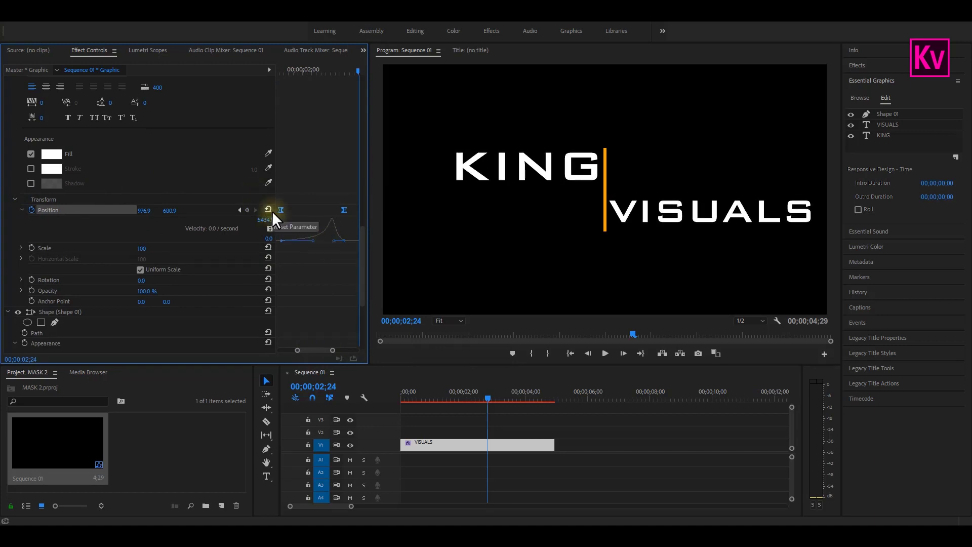
Play the sequence from the start to review both words sliding out from behind the line.
left_click(385, 398)
key("Home")
key("space")
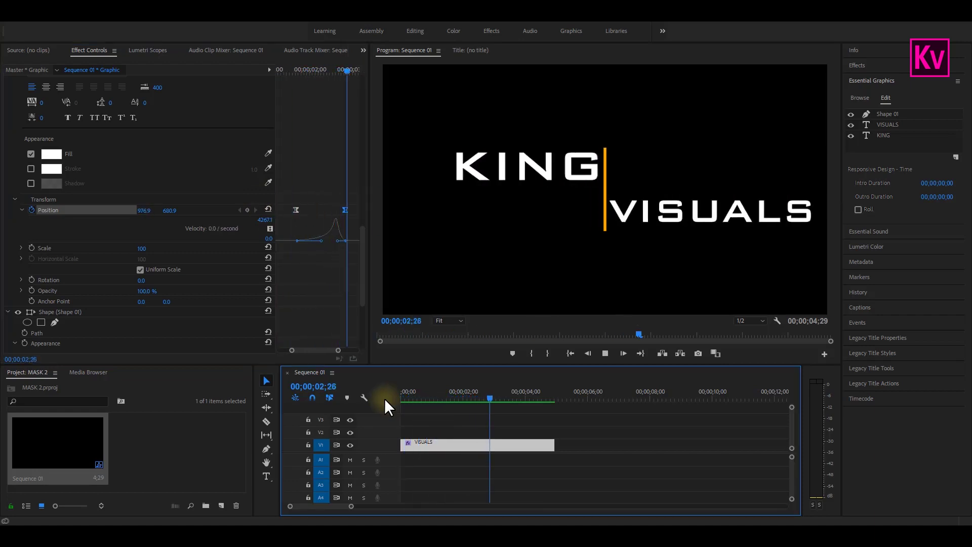
key("space")
key("Home")
key("space")
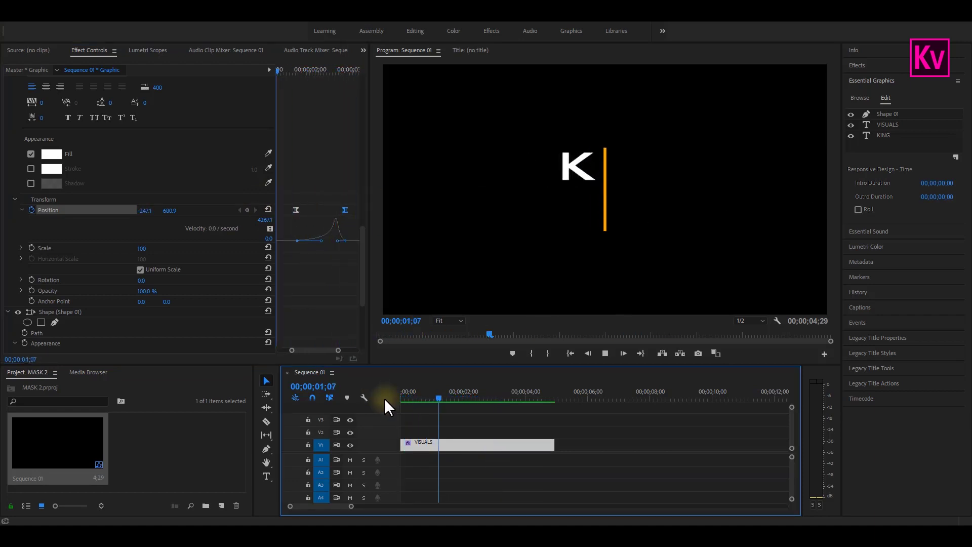
key("space")
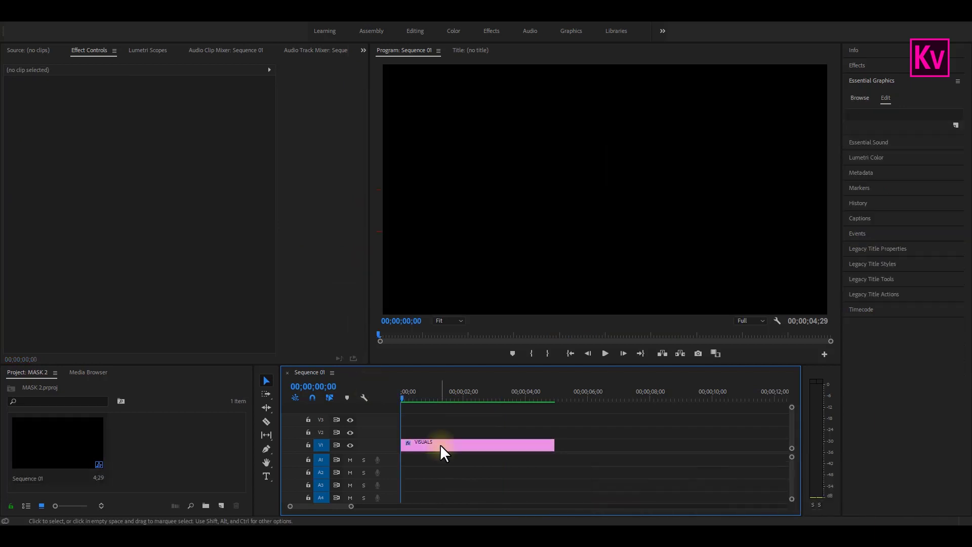
Nest the title graphic clip on V1.
right_click(439, 444)
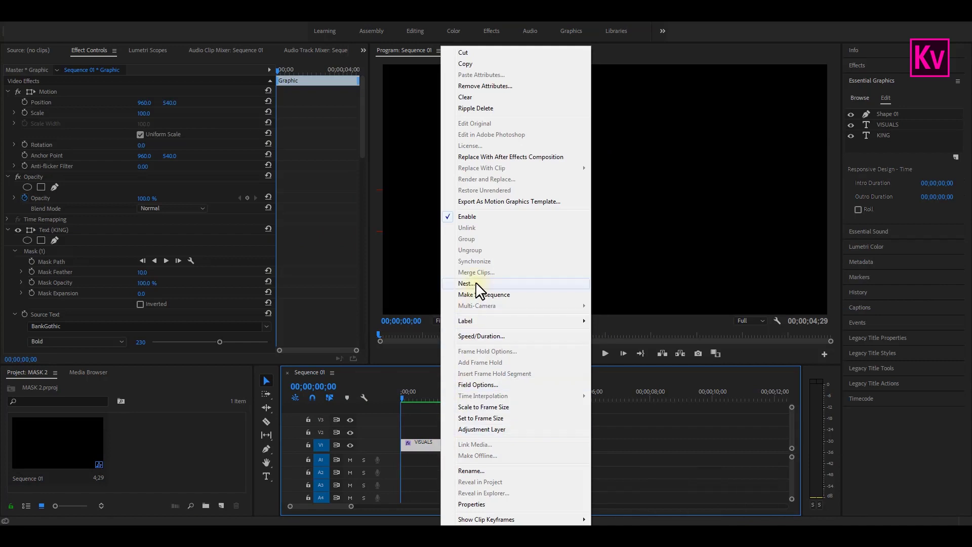
left_click(449, 284)
left_click(468, 277)
Split the nested clip at 00;00;02;27 and place a copy of its first segment directly after the second segment on V1.
left_click_drag(401, 397, 491, 398)
left_click(267, 421)
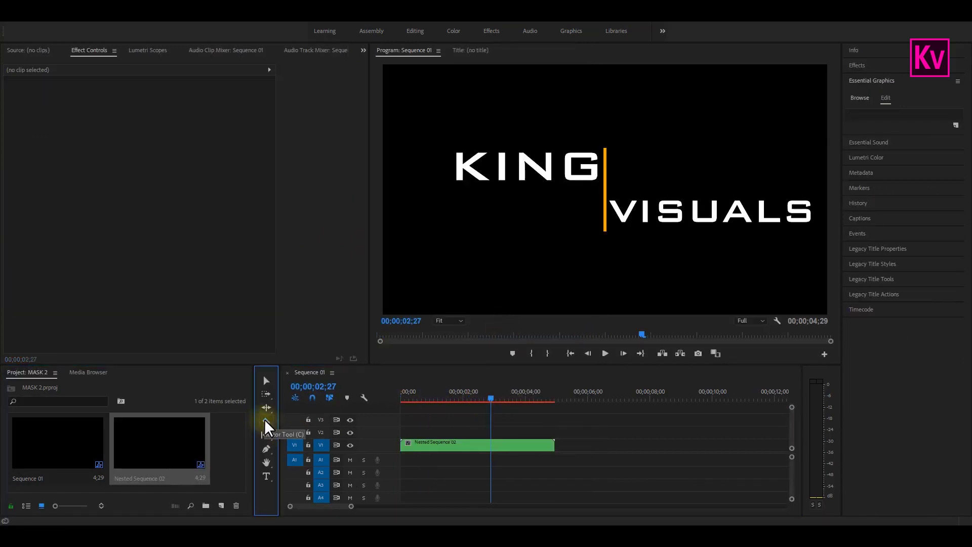
left_click(495, 445)
left_click(266, 380)
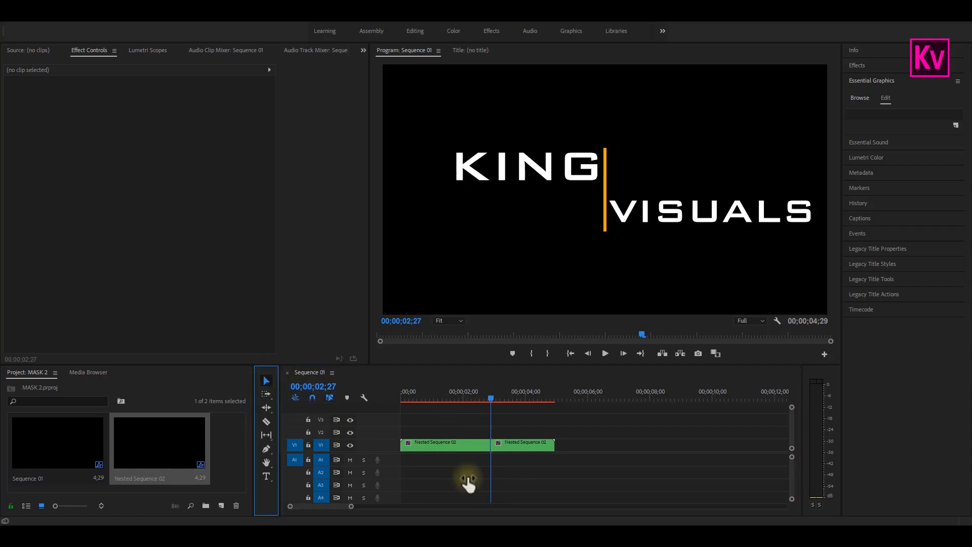
left_click(448, 444)
left_click_drag(445, 442, 595, 440)
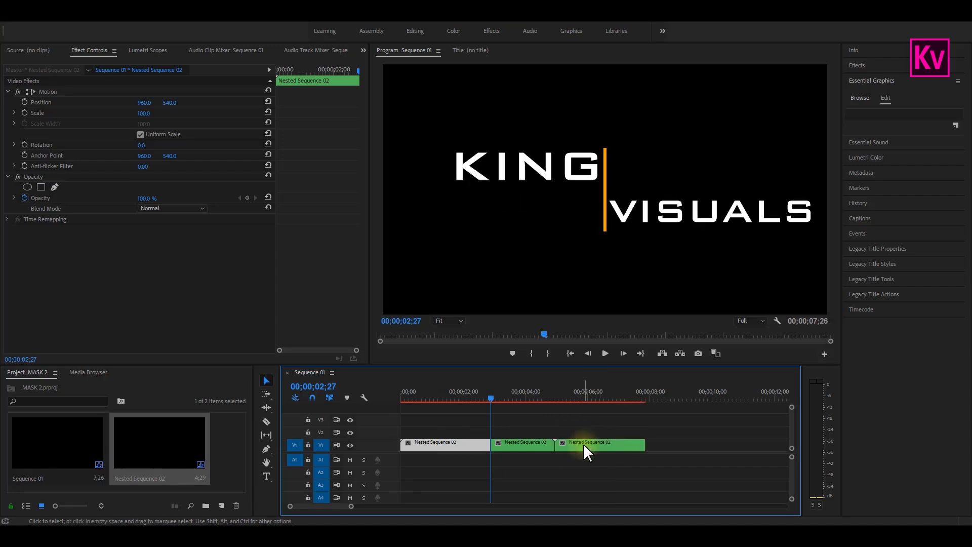
Reverse the speed of the copied segment at the end of V1 and play the sequence from the start.
left_click(577, 444)
right_click(574, 442)
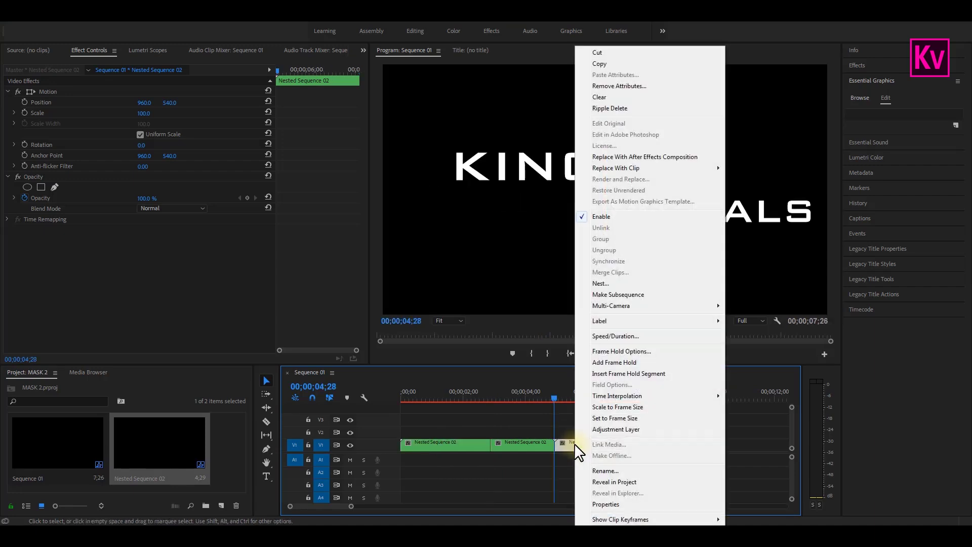
left_click(616, 335)
left_click(445, 264)
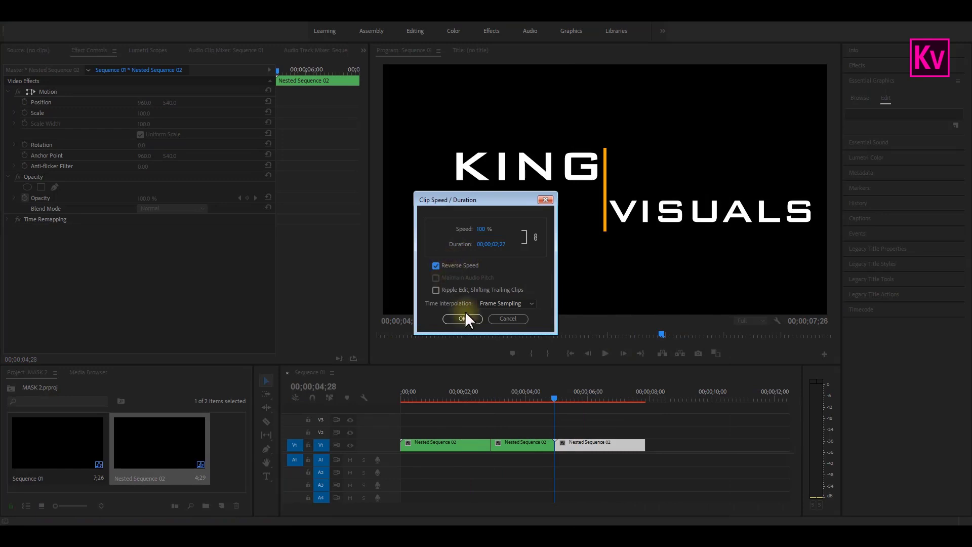
left_click(462, 318)
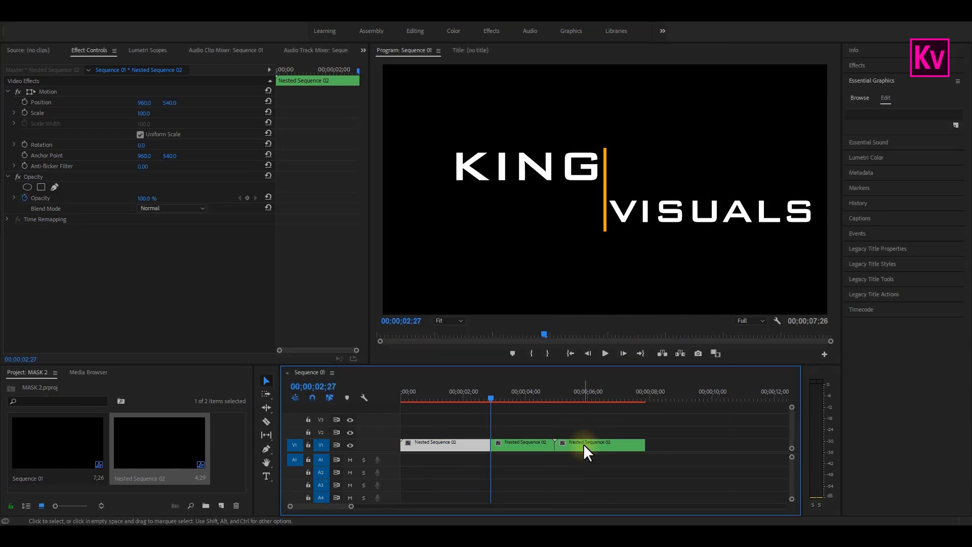
key("Home")
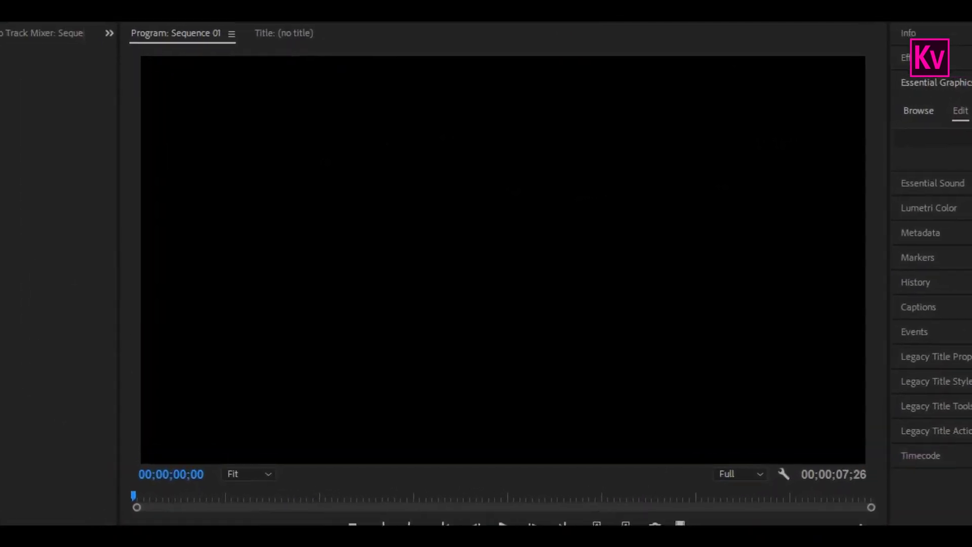
key("space")
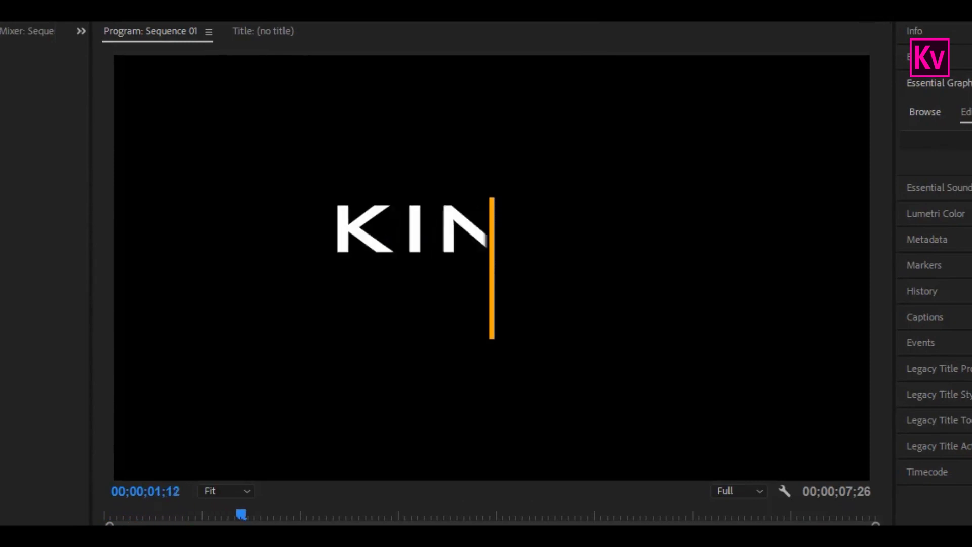